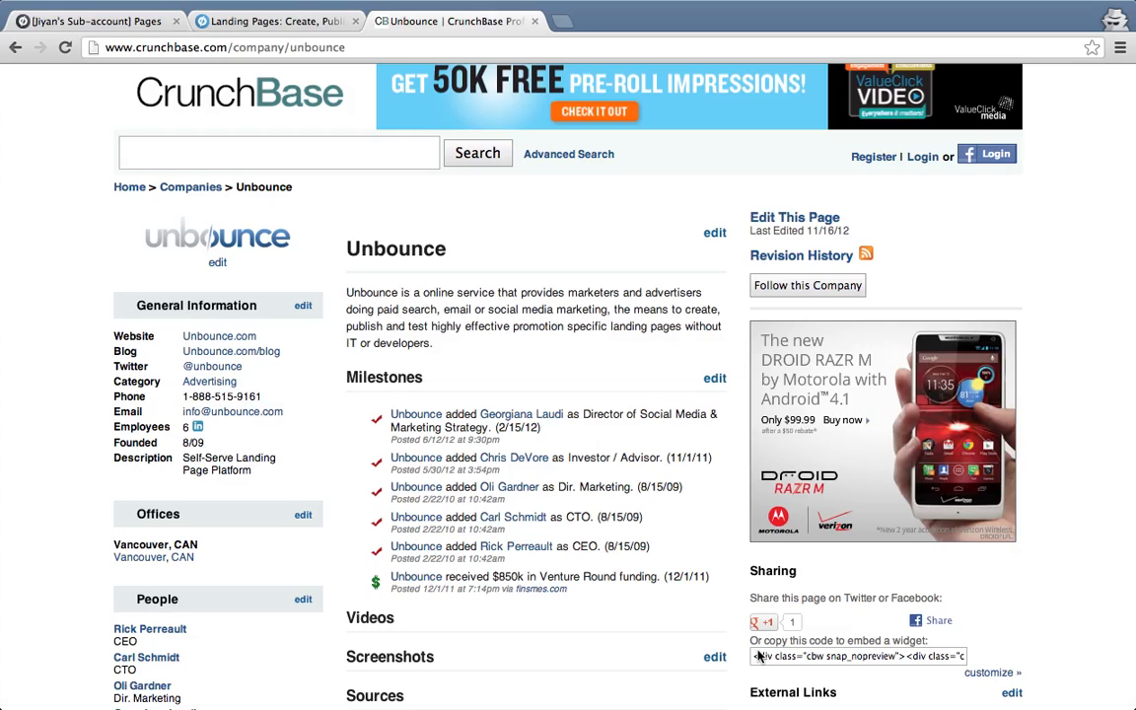
Review the company description, milestones and funding details on Unbounce's CrunchBase profile.
{"action": "scroll", "coordinate": [457, 460], "scroll_direction": "down", "scroll_amount": 2}
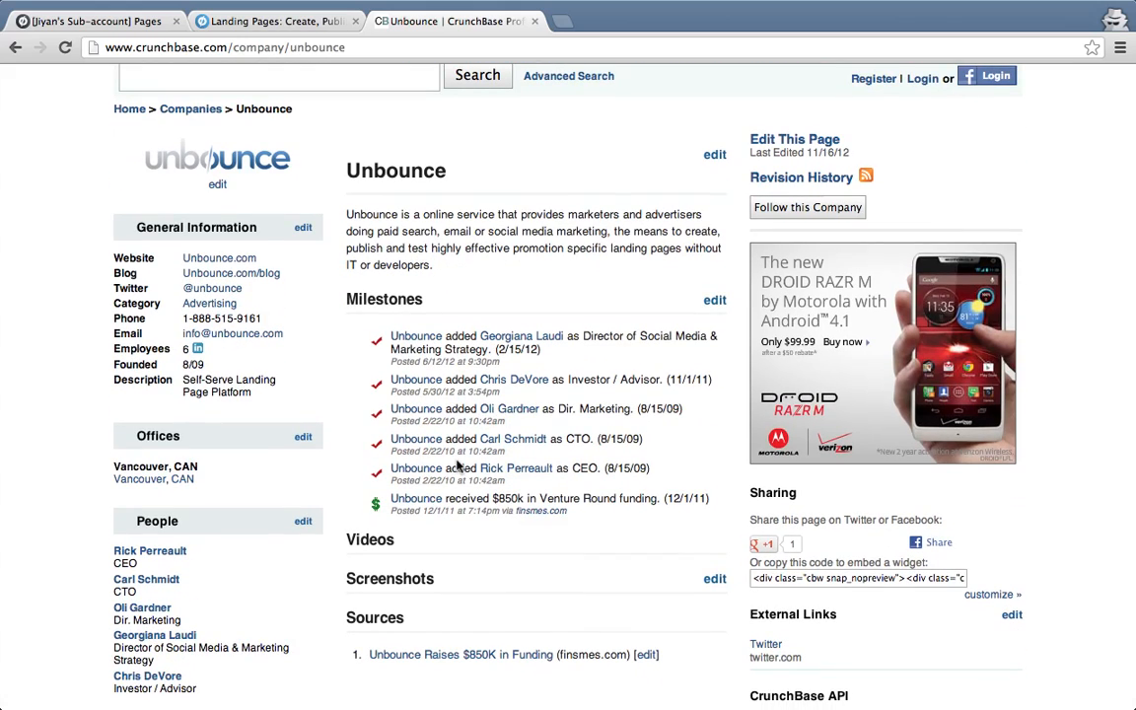
{"action": "scroll", "coordinate": [457, 465], "scroll_direction": "down", "scroll_amount": 2}
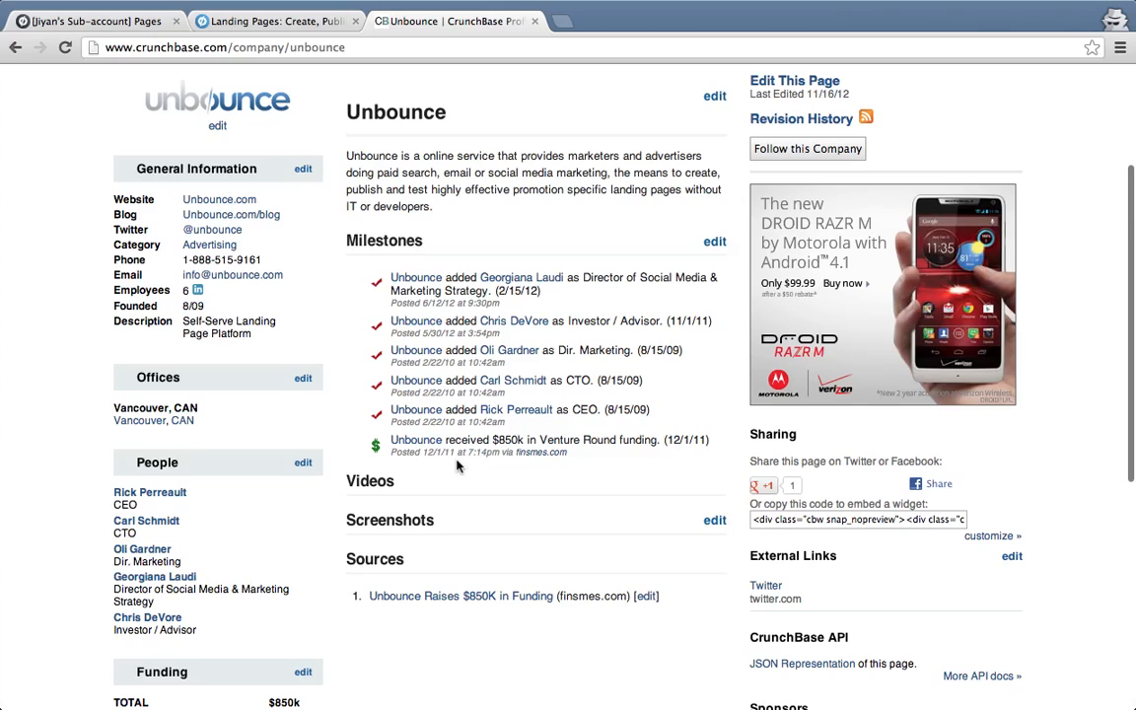
{"action": "scroll", "coordinate": [457, 466], "scroll_direction": "up", "scroll_amount": 4}
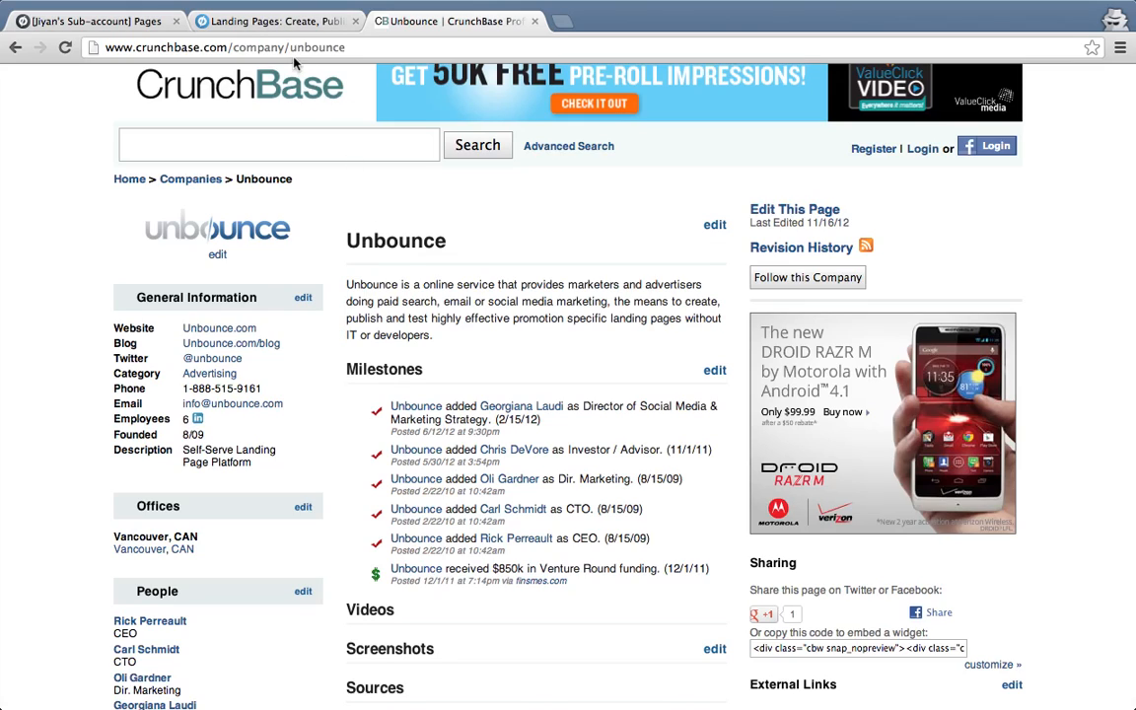
Open the pricing page on the Unbounce website and compare the prices and features of its plans.
{"action": "left_click", "coordinate": [294, 21]}
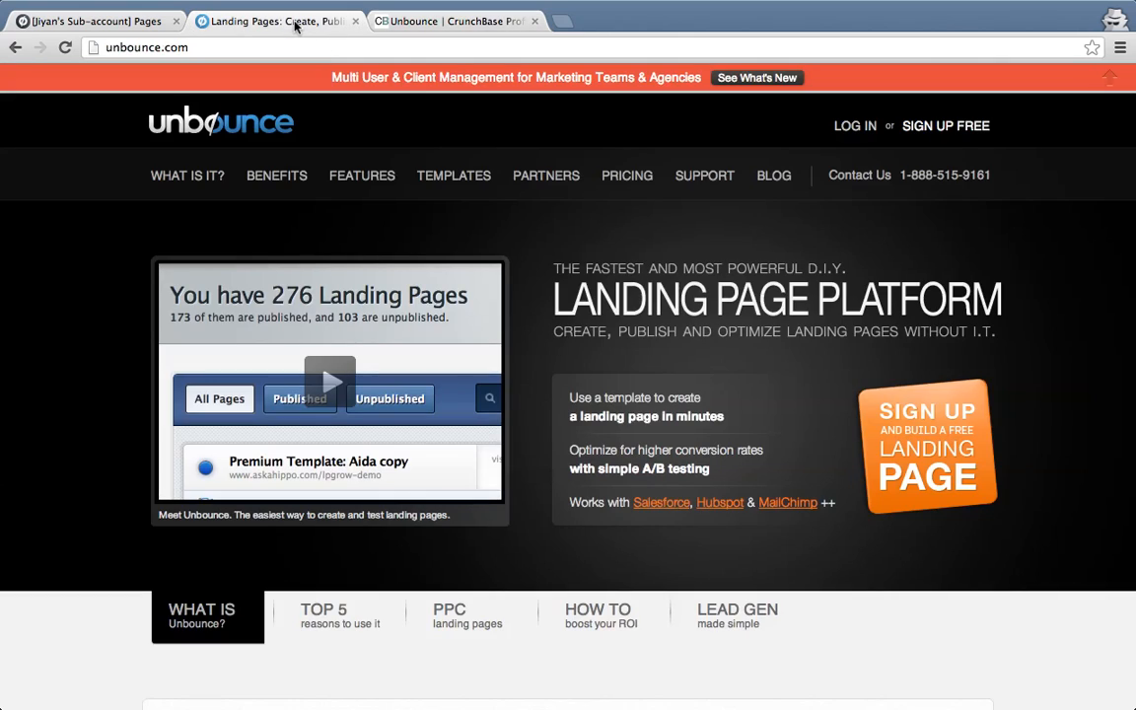
{"action": "left_click", "coordinate": [608, 184]}
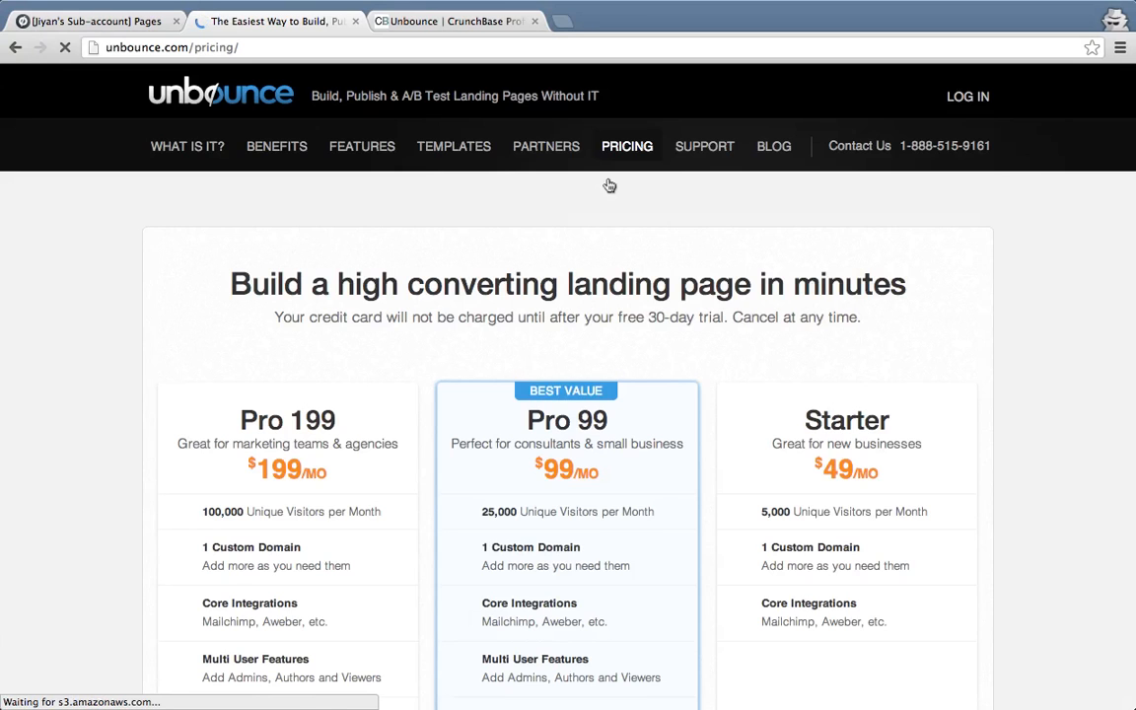
{"action": "scroll", "coordinate": [429, 270], "scroll_direction": "down", "scroll_amount": 4}
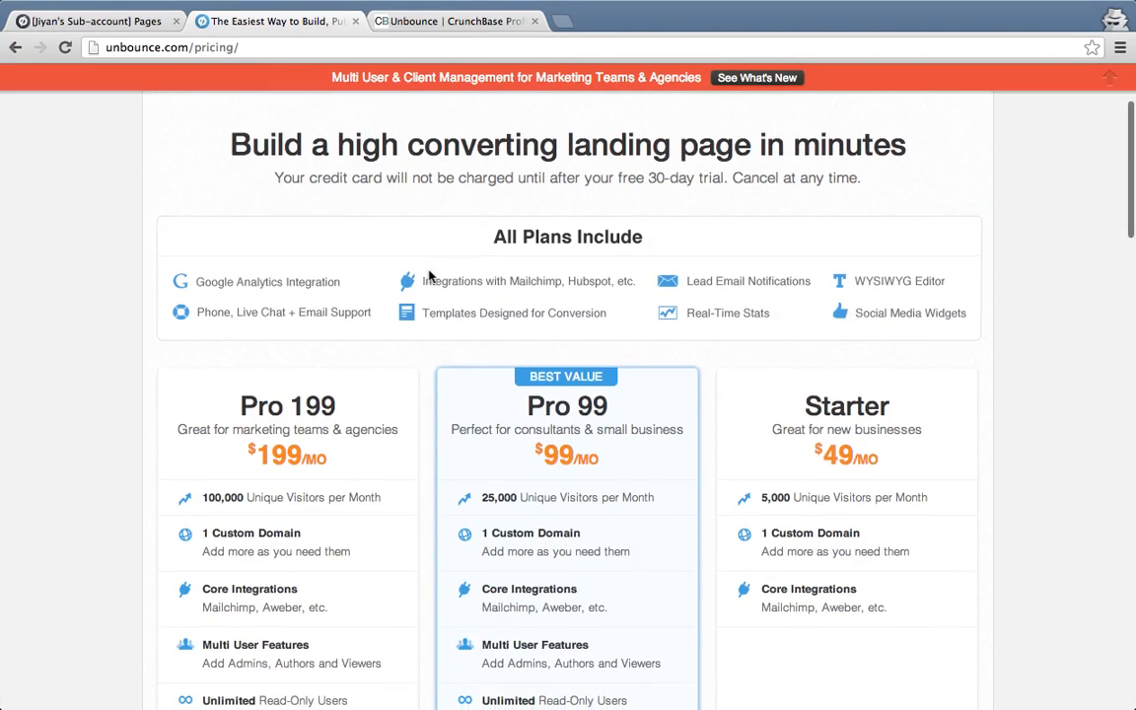
{"action": "scroll", "coordinate": [429, 275], "scroll_direction": "down", "scroll_amount": 3}
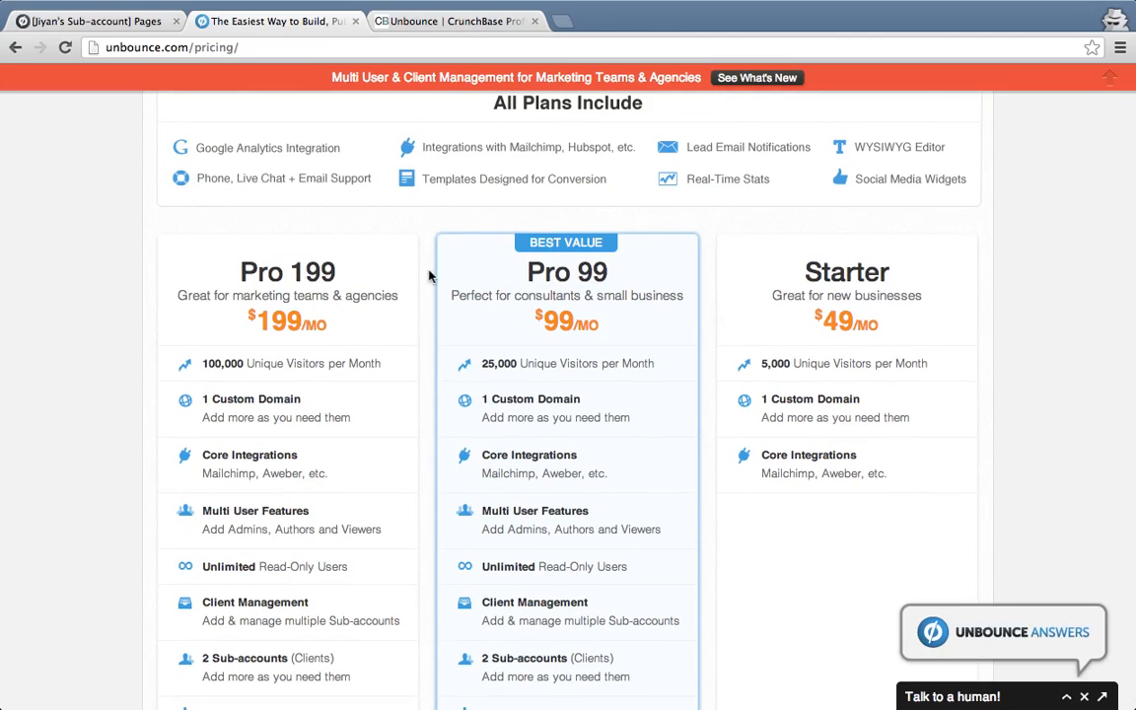
{"action": "scroll", "coordinate": [429, 275], "scroll_direction": "down", "scroll_amount": 1}
{"action": "scroll", "coordinate": [429, 275], "scroll_direction": "down", "scroll_amount": 1}
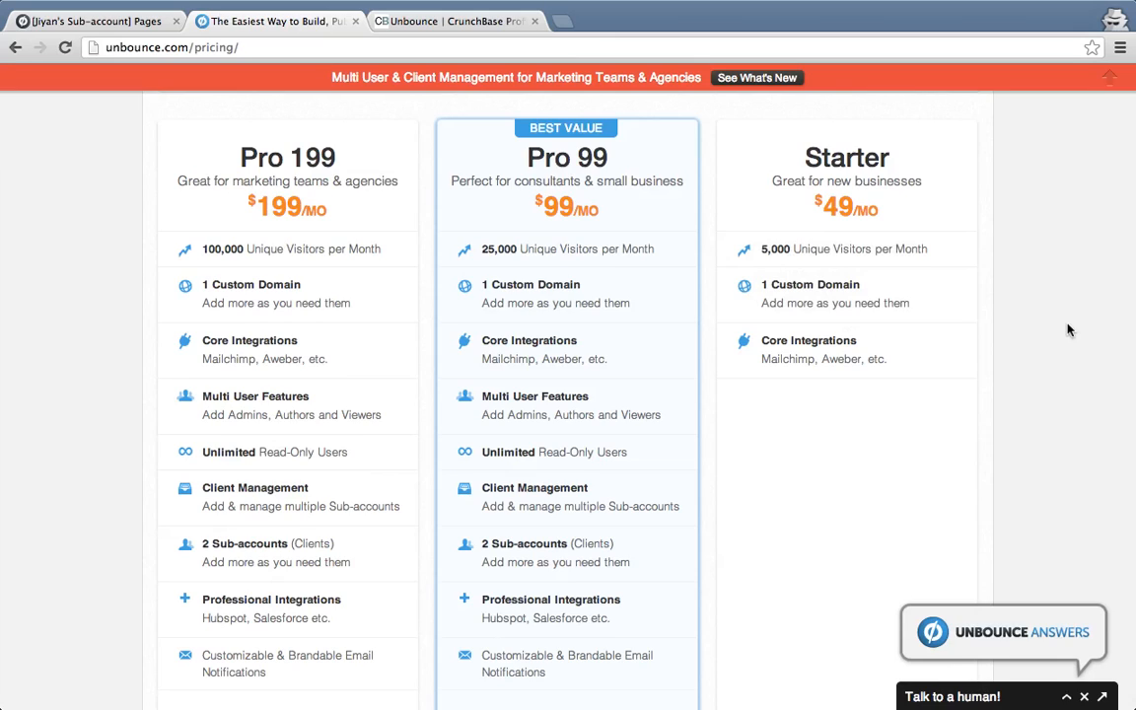
{"action": "scroll", "coordinate": [1068, 329], "scroll_direction": "down", "scroll_amount": 1}
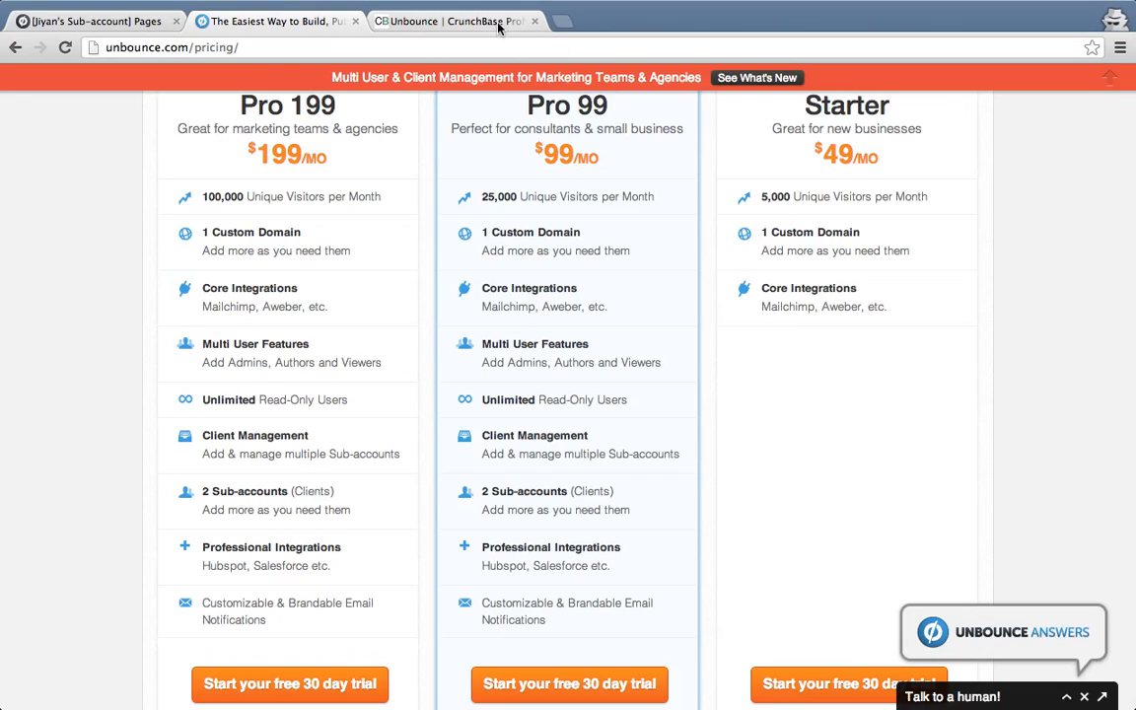
Switch to the Unbounce account's Pages dashboard, follow the welcome tour as far as the Settings Menu, and close the tour.
{"action": "left_click", "coordinate": [123, 18]}
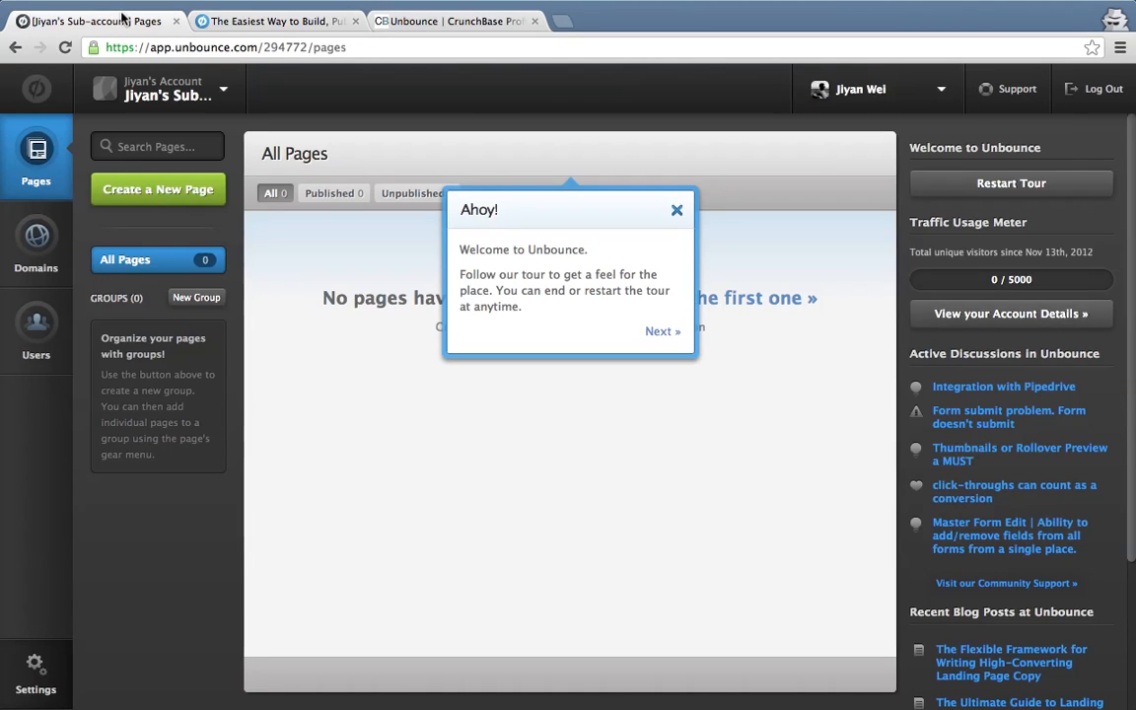
{"action": "left_click", "coordinate": [655, 335]}
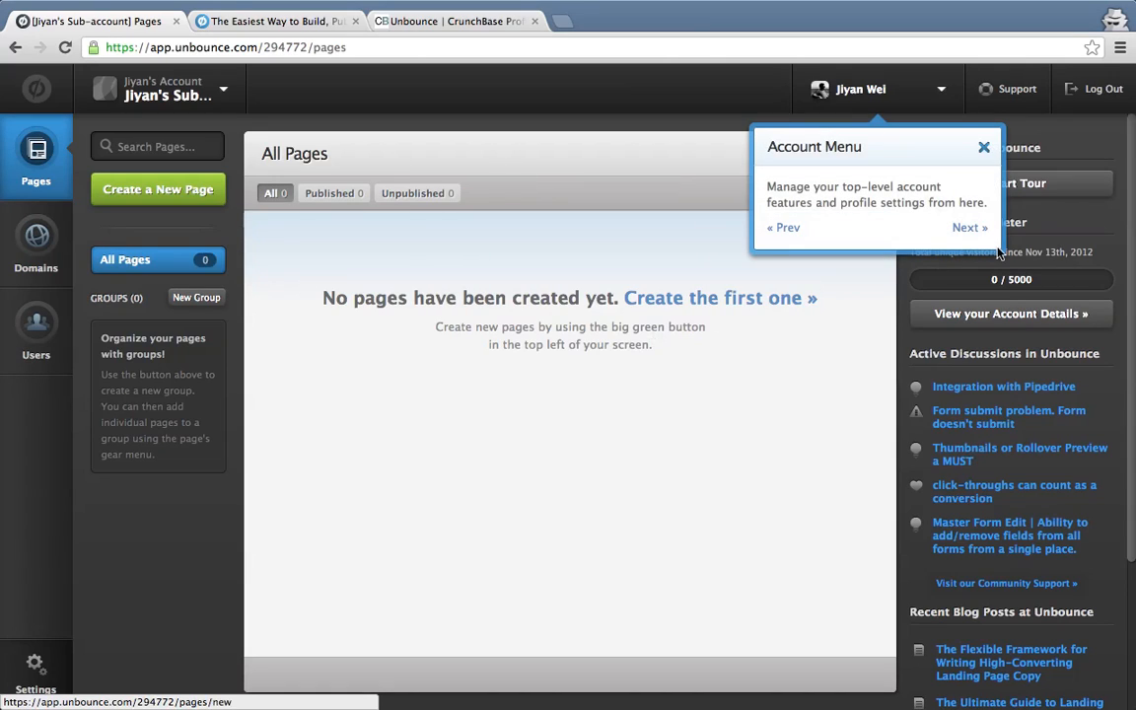
{"action": "left_click", "coordinate": [969, 228]}
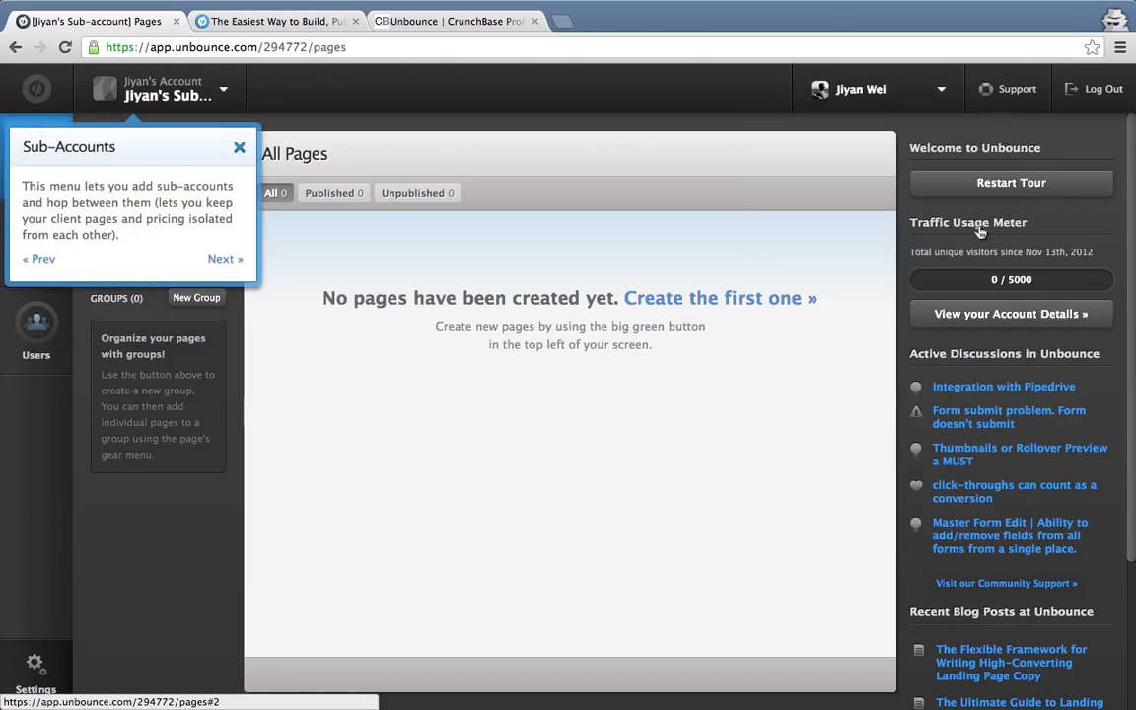
{"action": "left_click", "coordinate": [226, 261]}
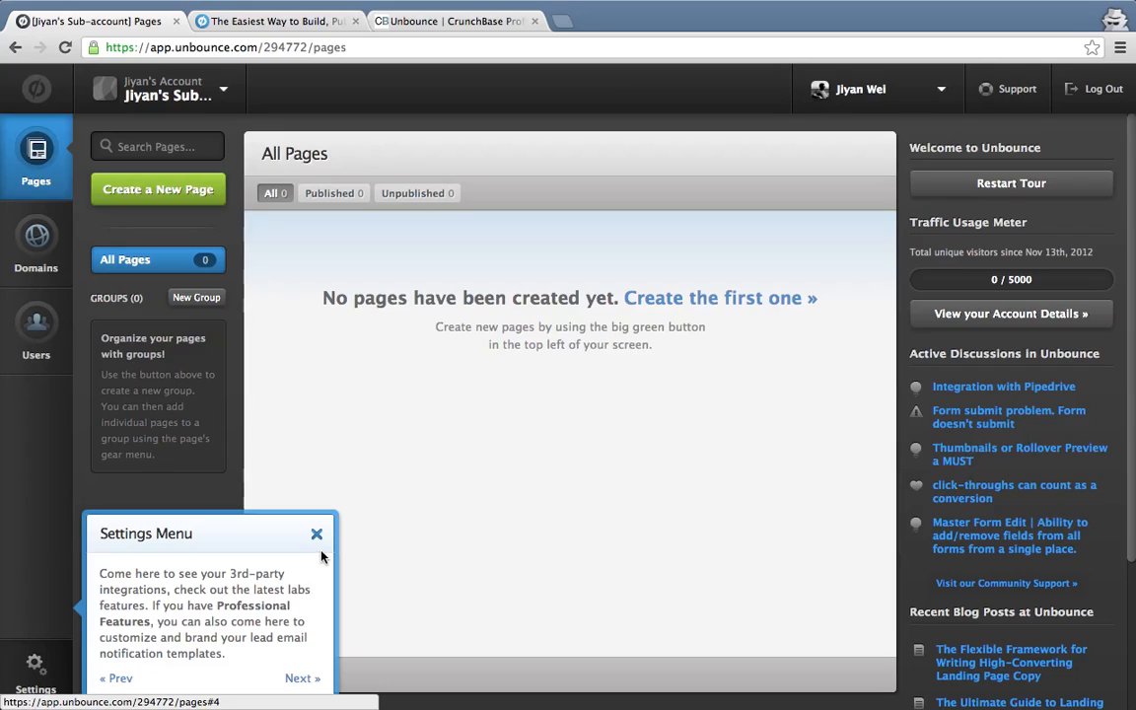
{"action": "left_click", "coordinate": [317, 535]}
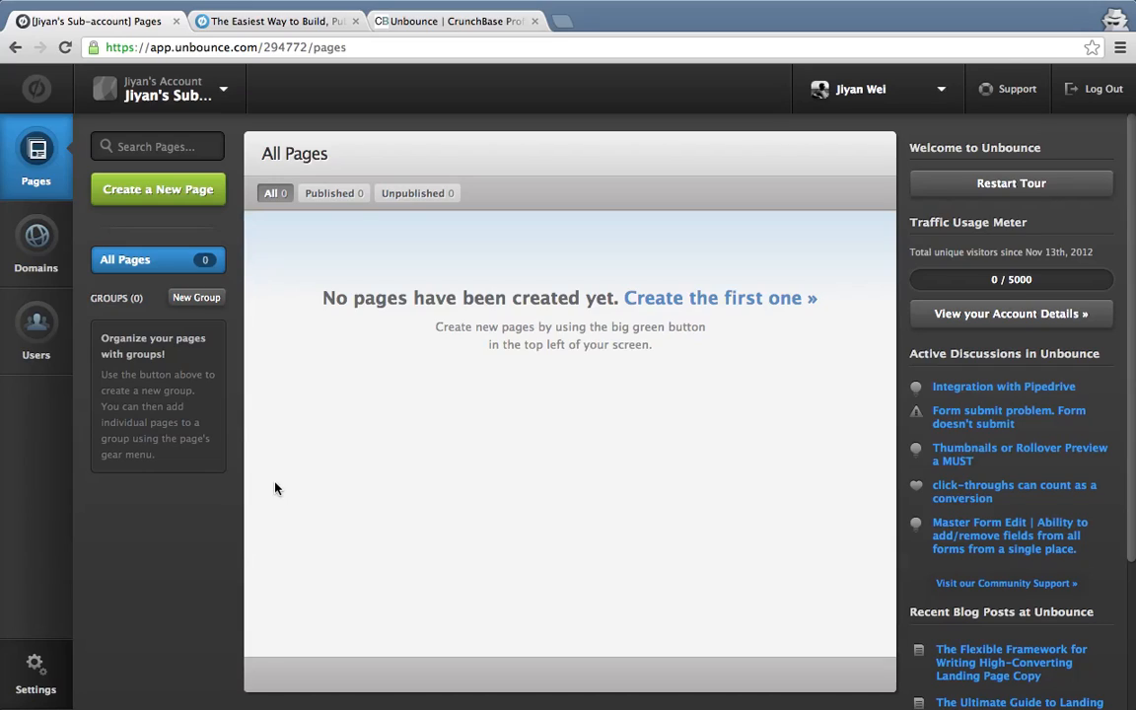
Create a new landing page named "White paper on SEO" from the Lead Gen - Wide Banner template and start editing it.
{"action": "left_click", "coordinate": [179, 203]}
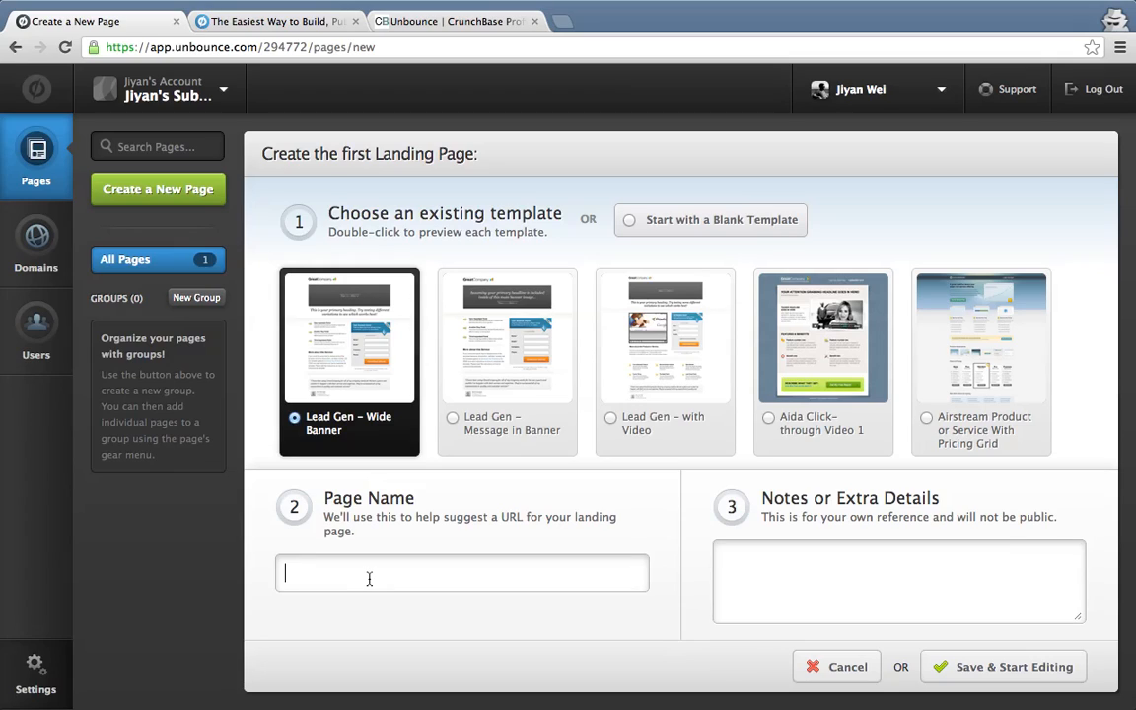
{"action": "type", "text": "White paper on SEO"}
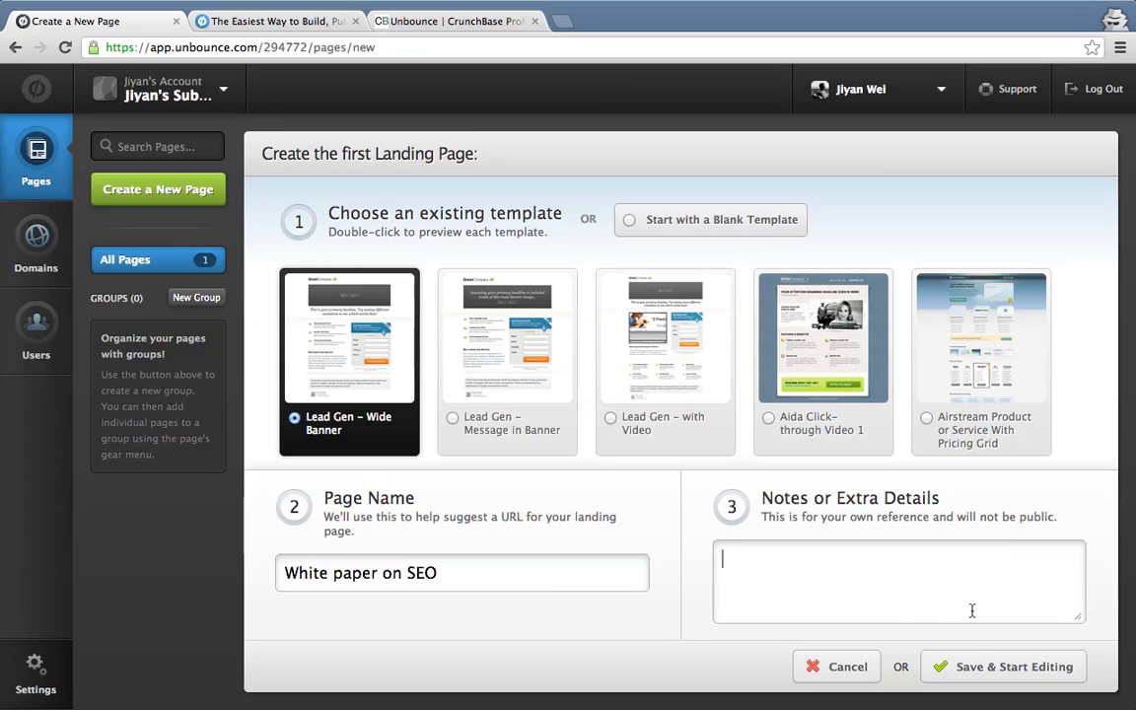
{"action": "left_click", "coordinate": [1019, 675]}
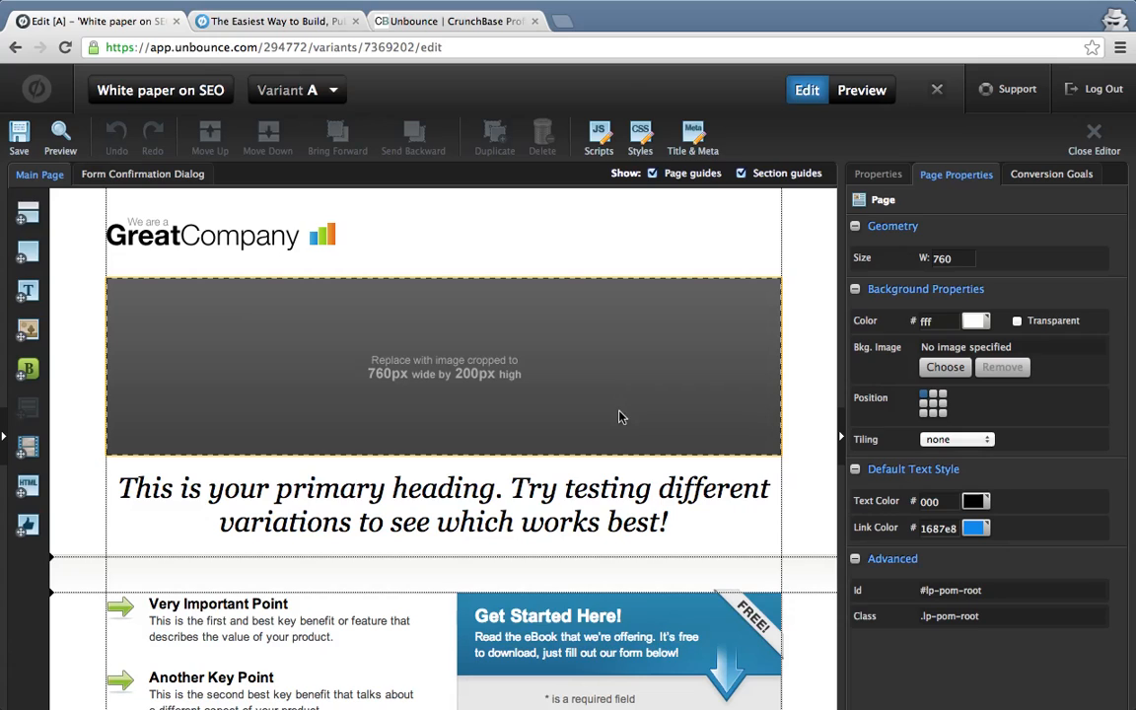
Examine the template's layout, including the banner, primary heading, key points and sign-up form.
{"action": "scroll", "coordinate": [619, 417], "scroll_direction": "down", "scroll_amount": 3}
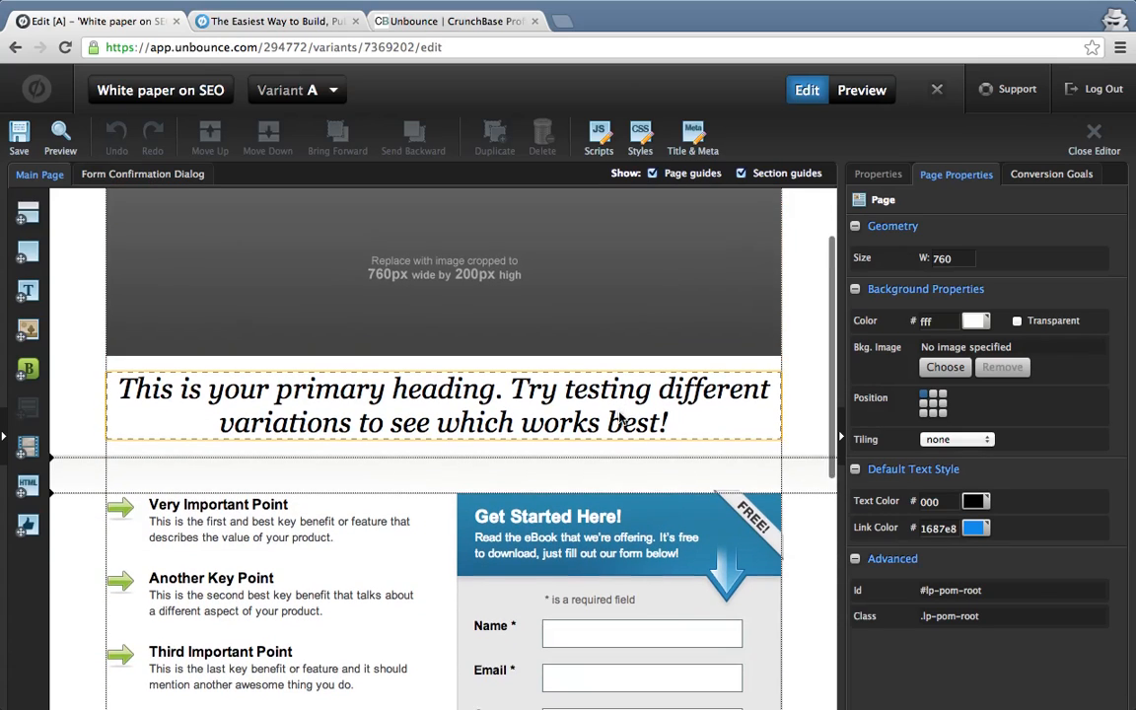
{"action": "scroll", "coordinate": [619, 417], "scroll_direction": "down", "scroll_amount": 1}
{"action": "scroll", "coordinate": [619, 449], "scroll_direction": "down", "scroll_amount": 2}
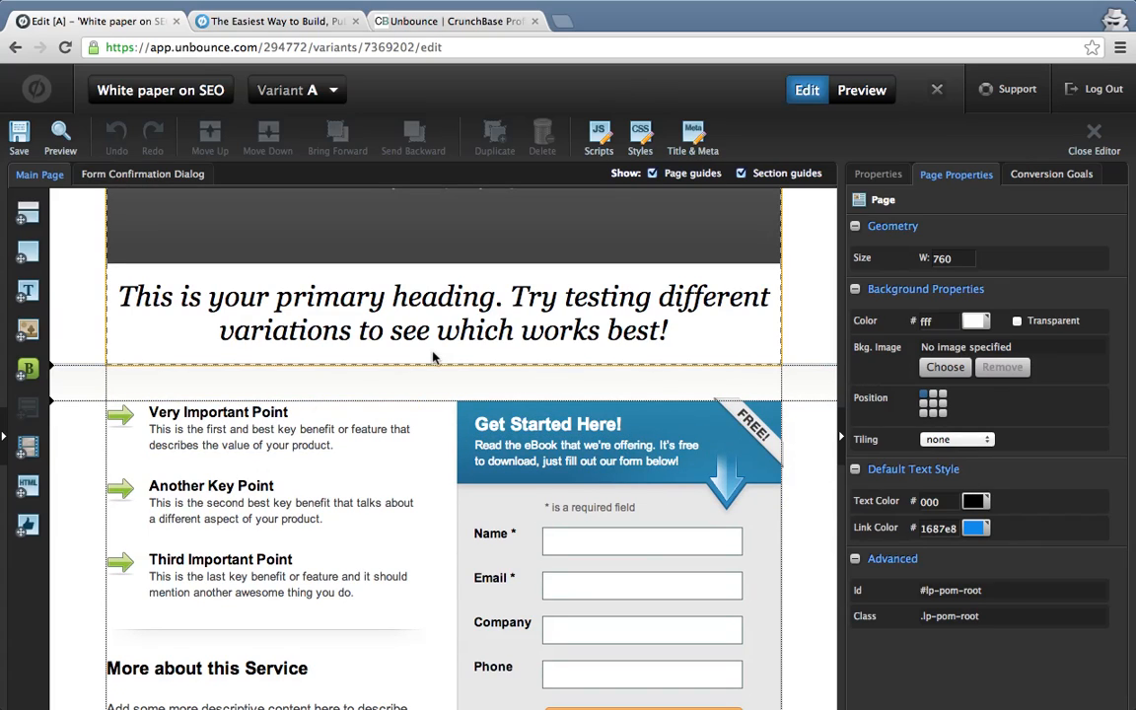
{"action": "scroll", "coordinate": [432, 358], "scroll_direction": "down", "scroll_amount": 2}
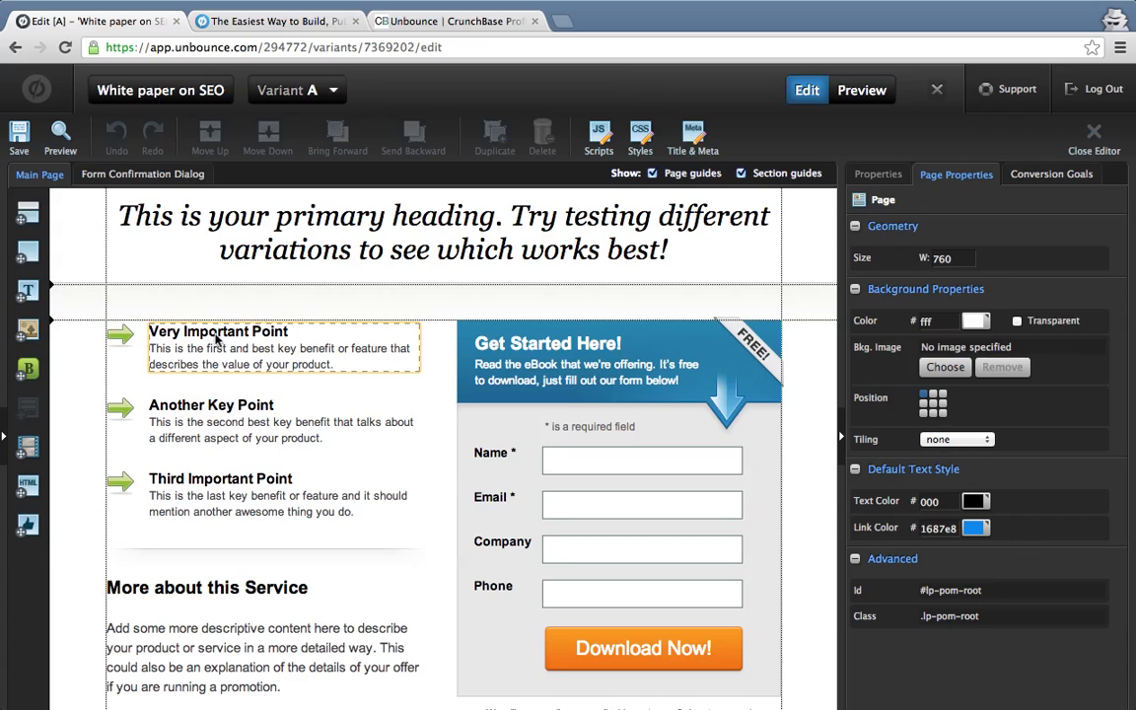
{"action": "scroll", "coordinate": [217, 337], "scroll_direction": "down", "scroll_amount": 3}
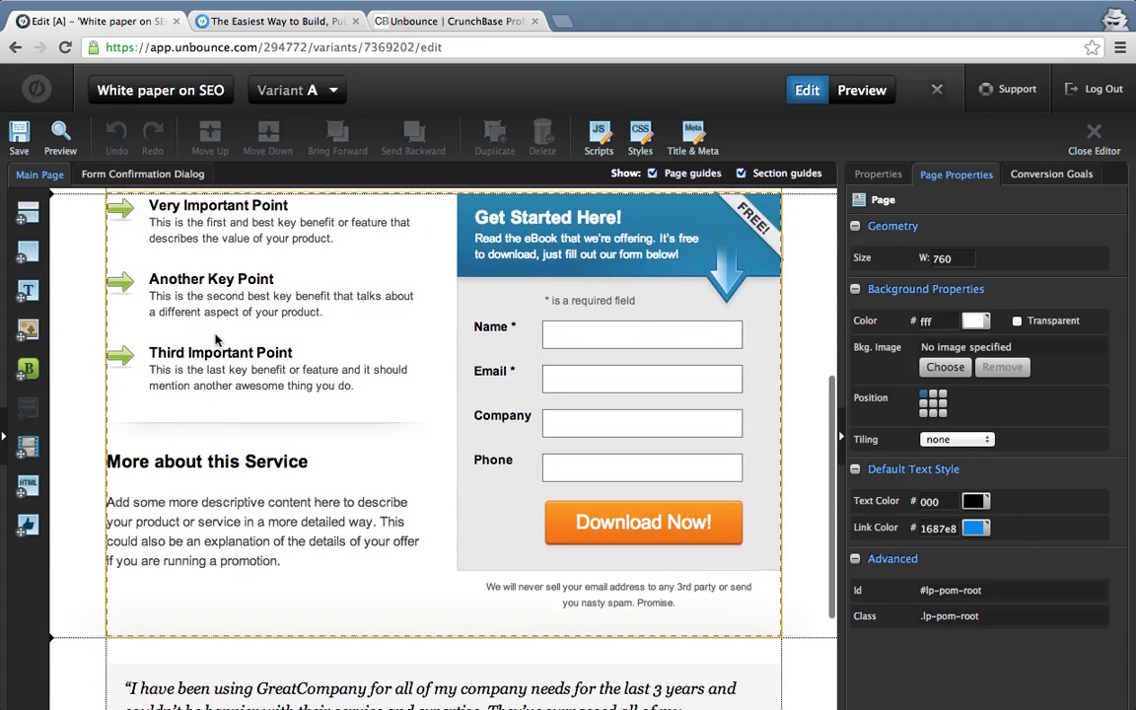
{"action": "scroll", "coordinate": [217, 337], "scroll_direction": "up", "scroll_amount": 5}
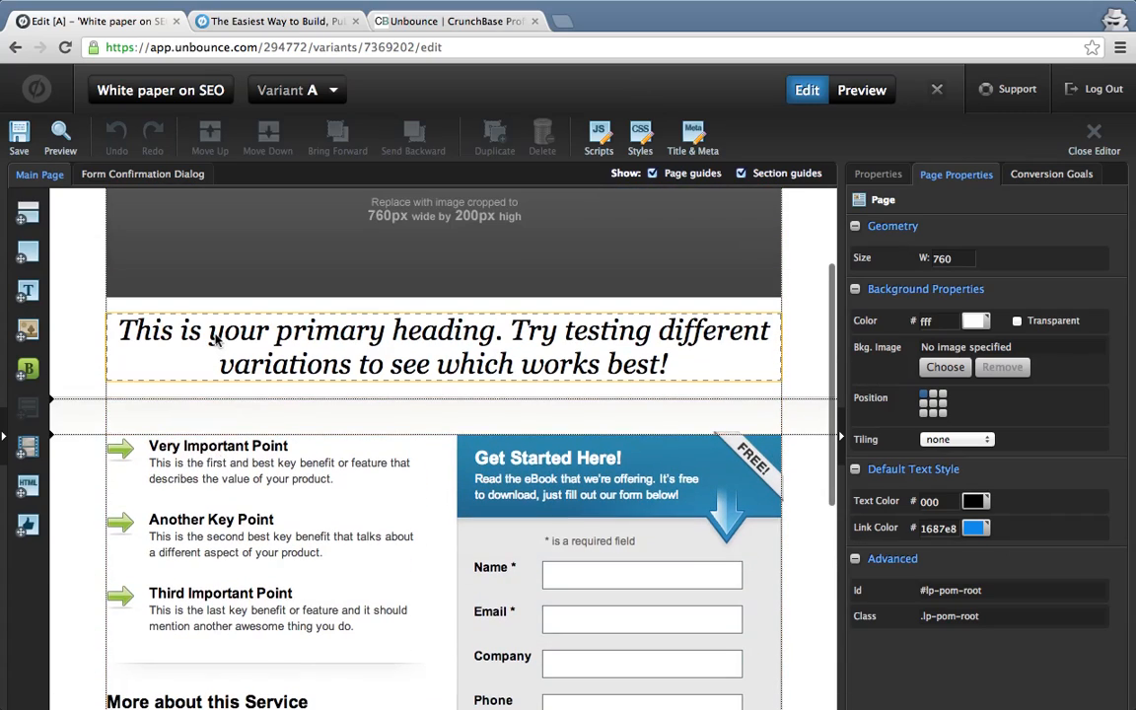
{"action": "scroll", "coordinate": [216, 337], "scroll_direction": "up", "scroll_amount": 3}
{"action": "scroll", "coordinate": [216, 338], "scroll_direction": "down", "scroll_amount": 3}
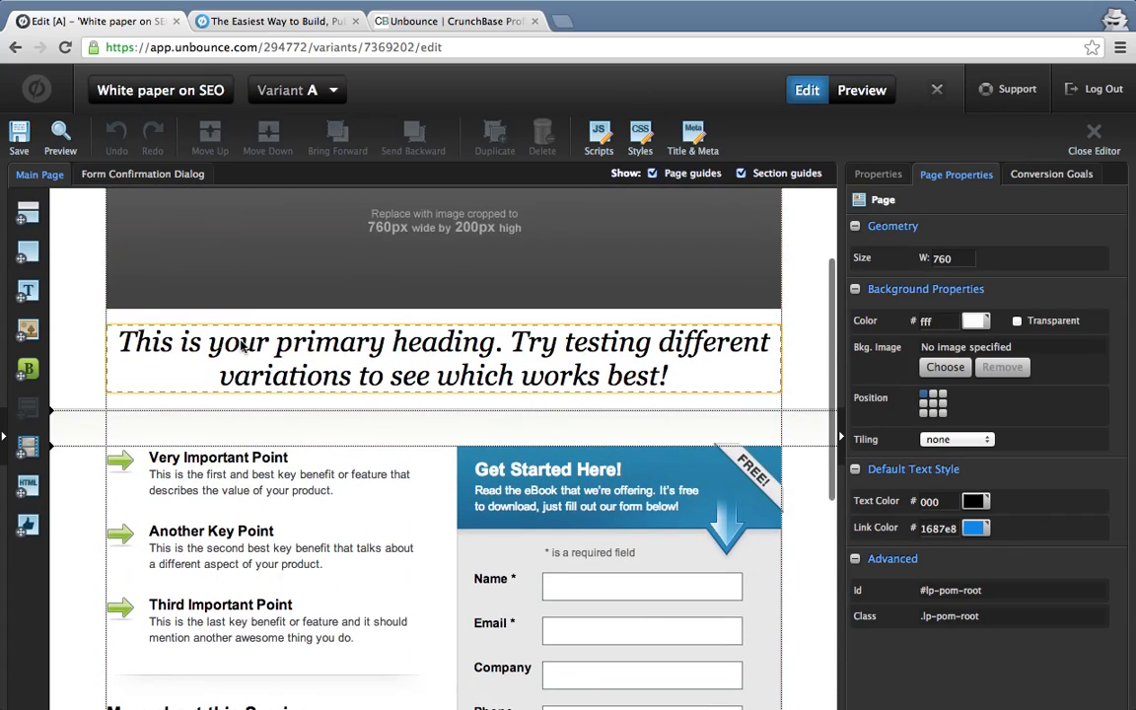
Replace the primary heading text with "Sign up for my wonderful white paper on SEO!" and close the text editor.
{"action": "left_click", "coordinate": [362, 360]}
{"action": "double_click", "coordinate": [362, 360]}
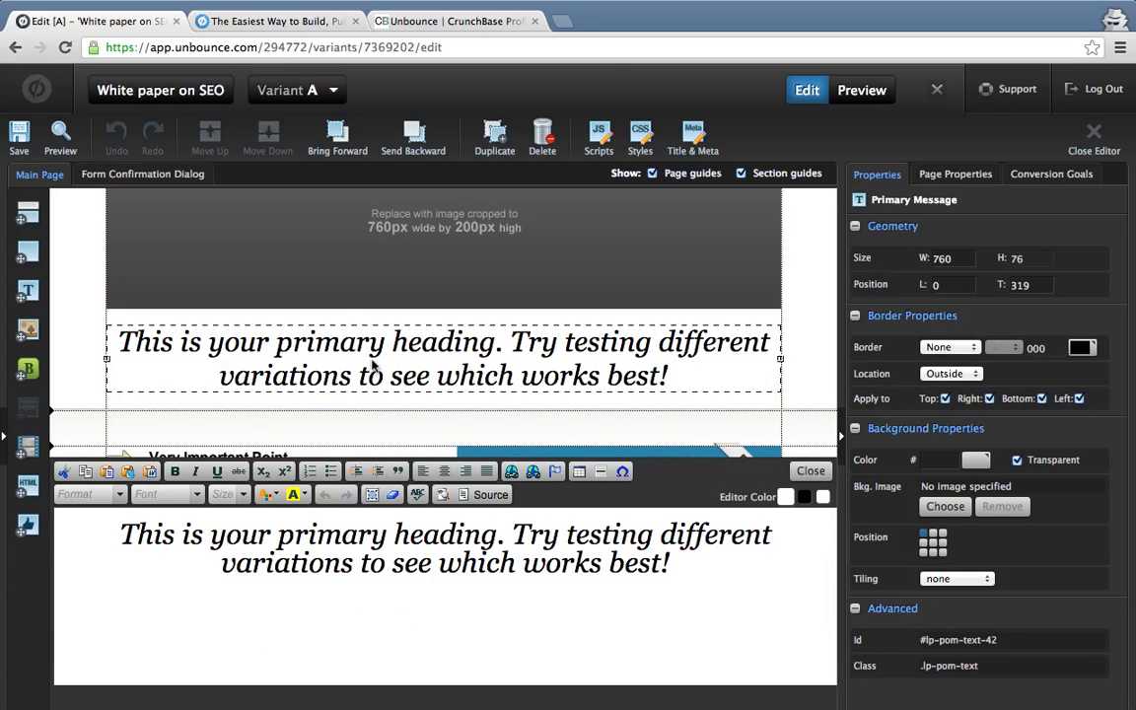
{"action": "left_click", "coordinate": [354, 564]}
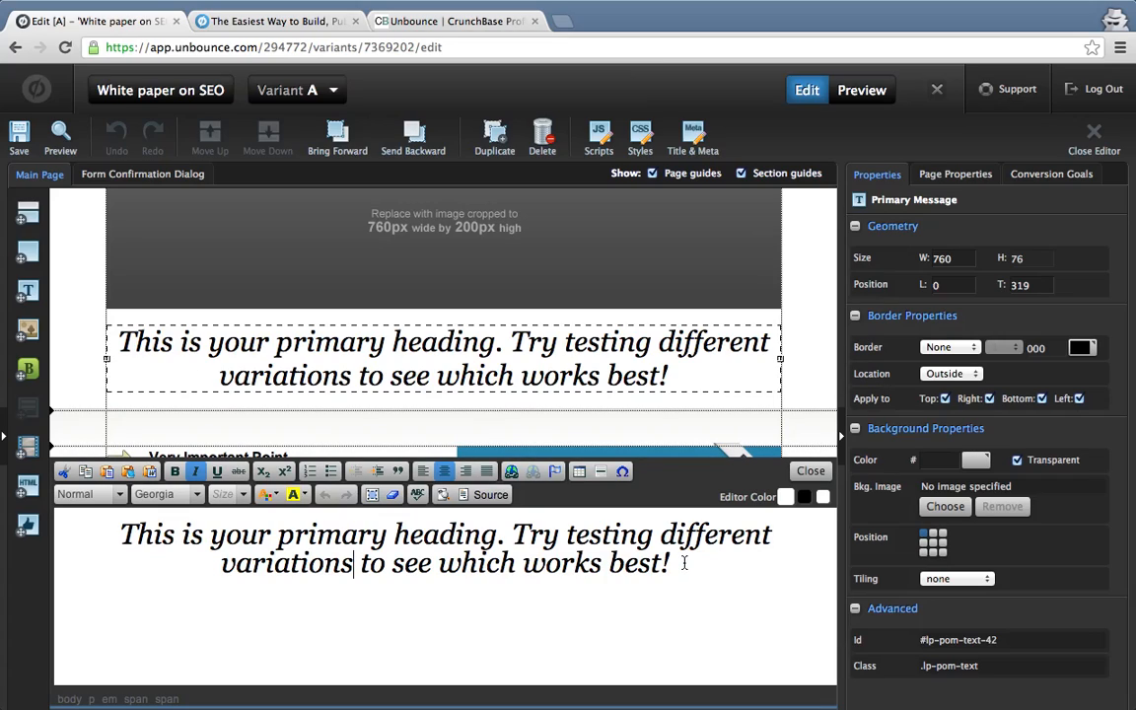
{"action": "left_click_drag", "start_coordinate": [670, 564], "coordinate": [117, 533]}
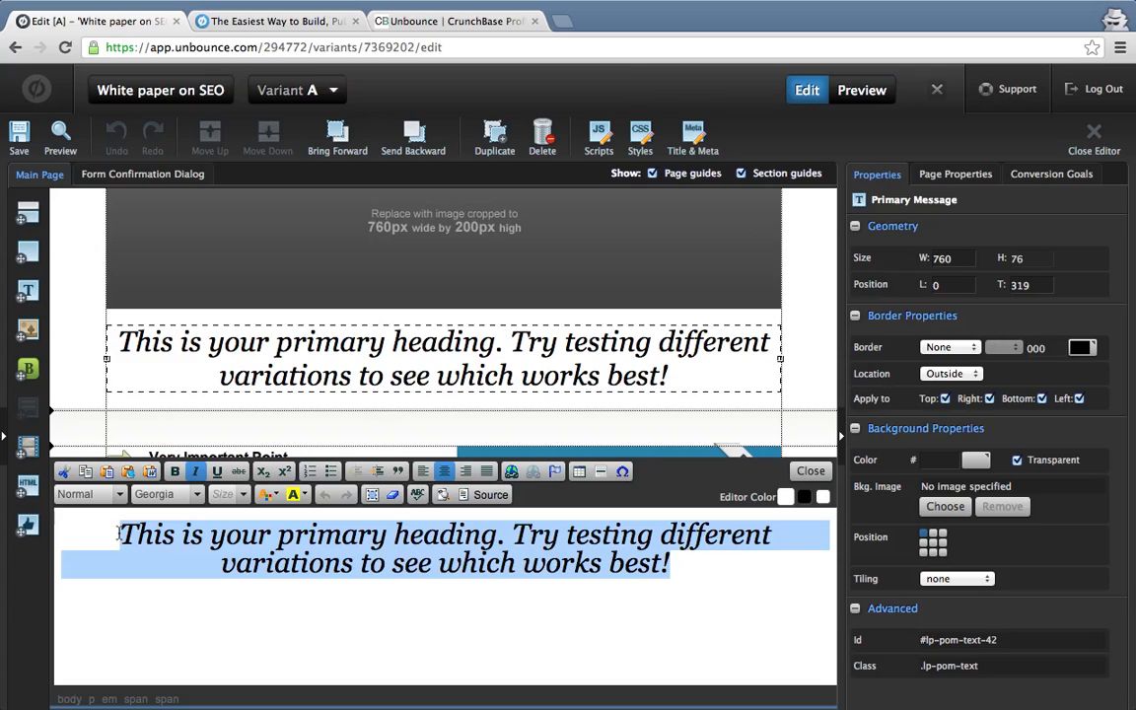
{"action": "type", "text": "Sign up for my wonderuf"}
{"action": "key", "text": "BackSpace"}
{"action": "key", "text": "BackSpace"}
{"action": "type", "text": "ful white paper on SEO!"}
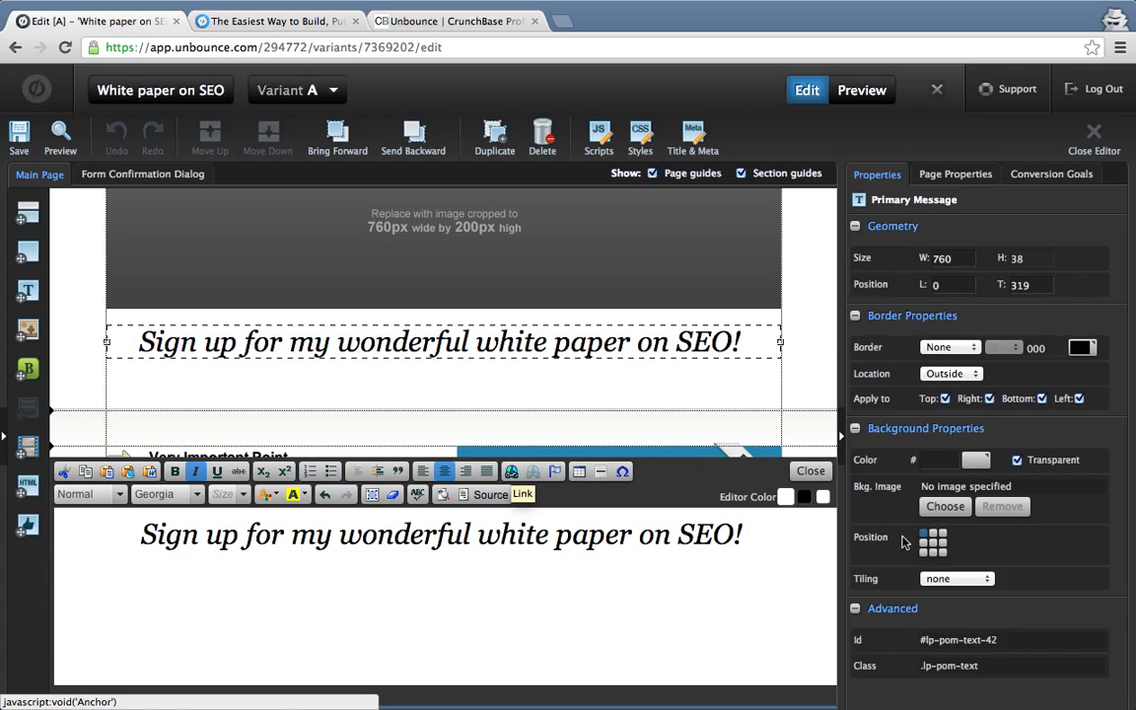
{"action": "left_click", "coordinate": [811, 471]}
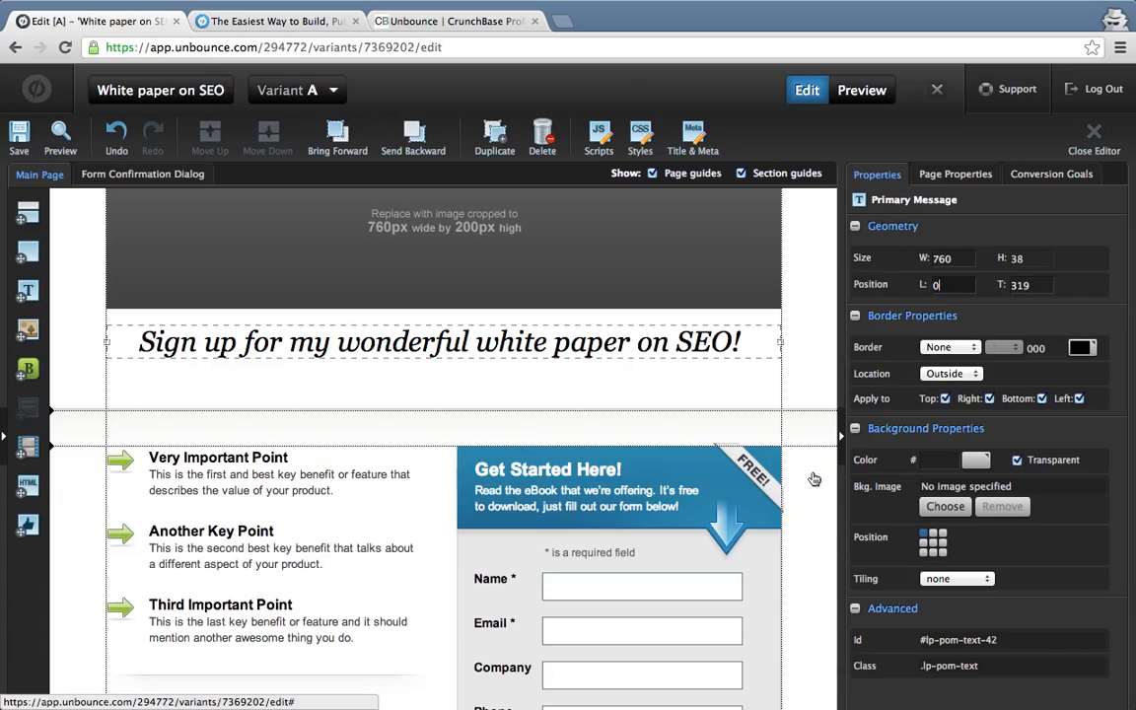
Replace the first key point's title with "You need to learn about SEO!", keeping its description in a separate paragraph, and close the text editor.
{"action": "scroll", "coordinate": [431, 386], "scroll_direction": "down", "scroll_amount": 2}
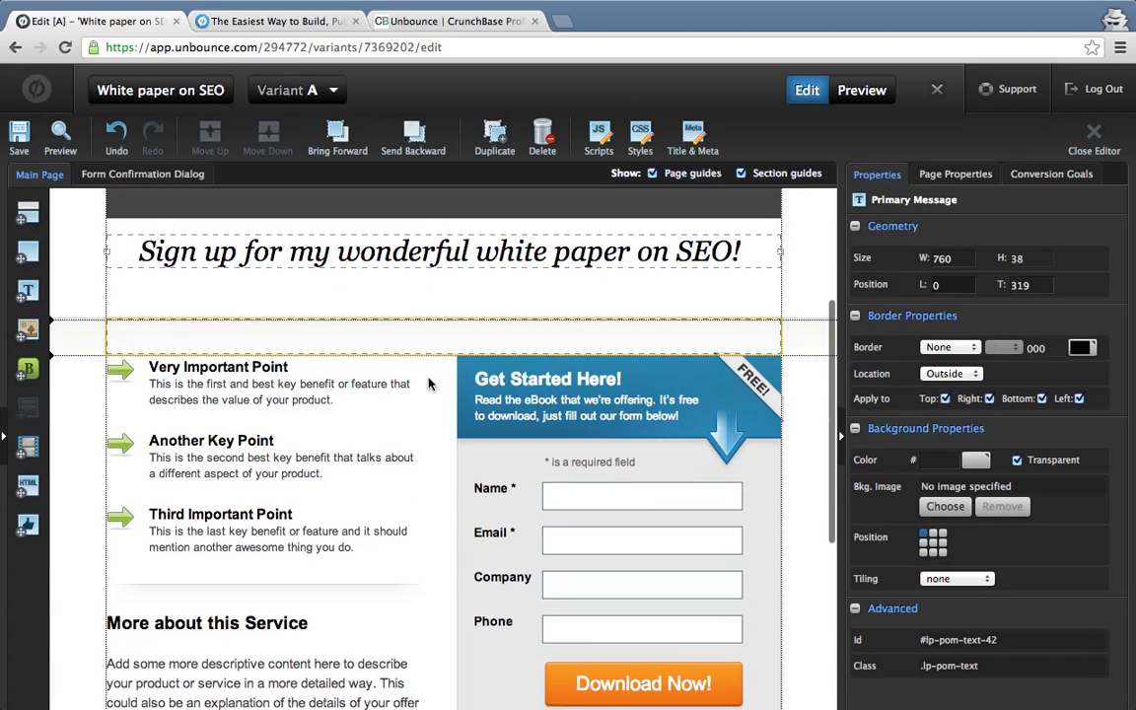
{"action": "left_click", "coordinate": [266, 397]}
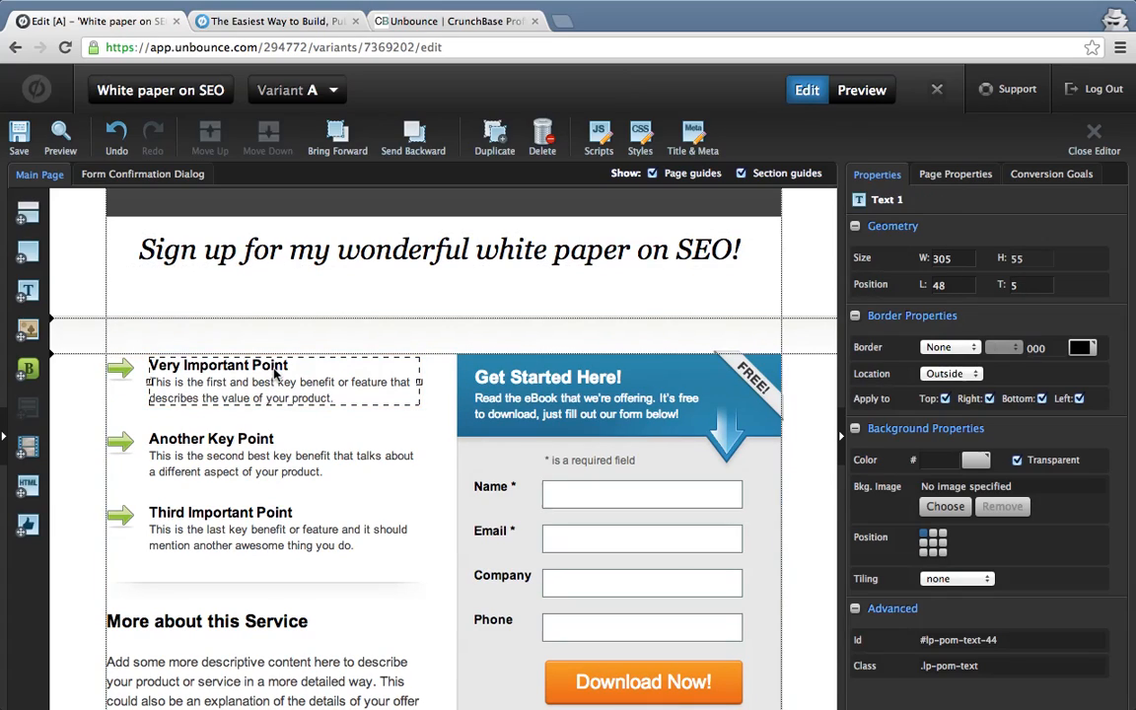
{"action": "double_click", "coordinate": [277, 367]}
{"action": "triple_click", "coordinate": [120, 530]}
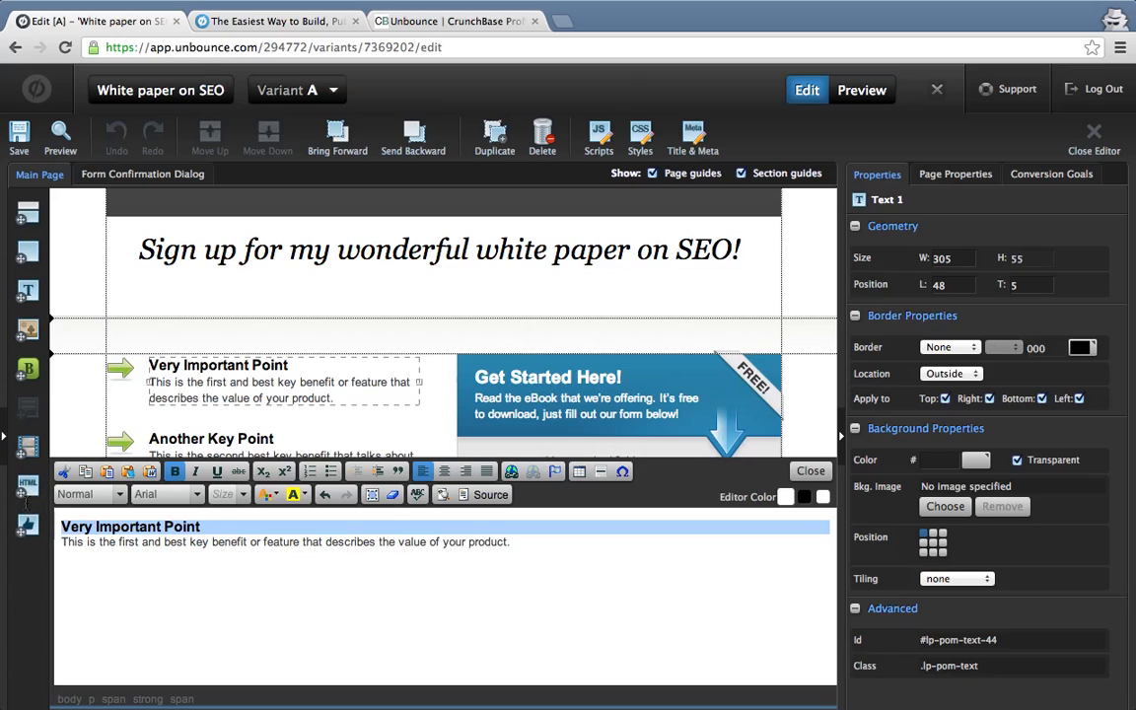
{"action": "type", "text": "You need to le"}
{"action": "type", "text": "arn about SEO!This is the first and best ke"}
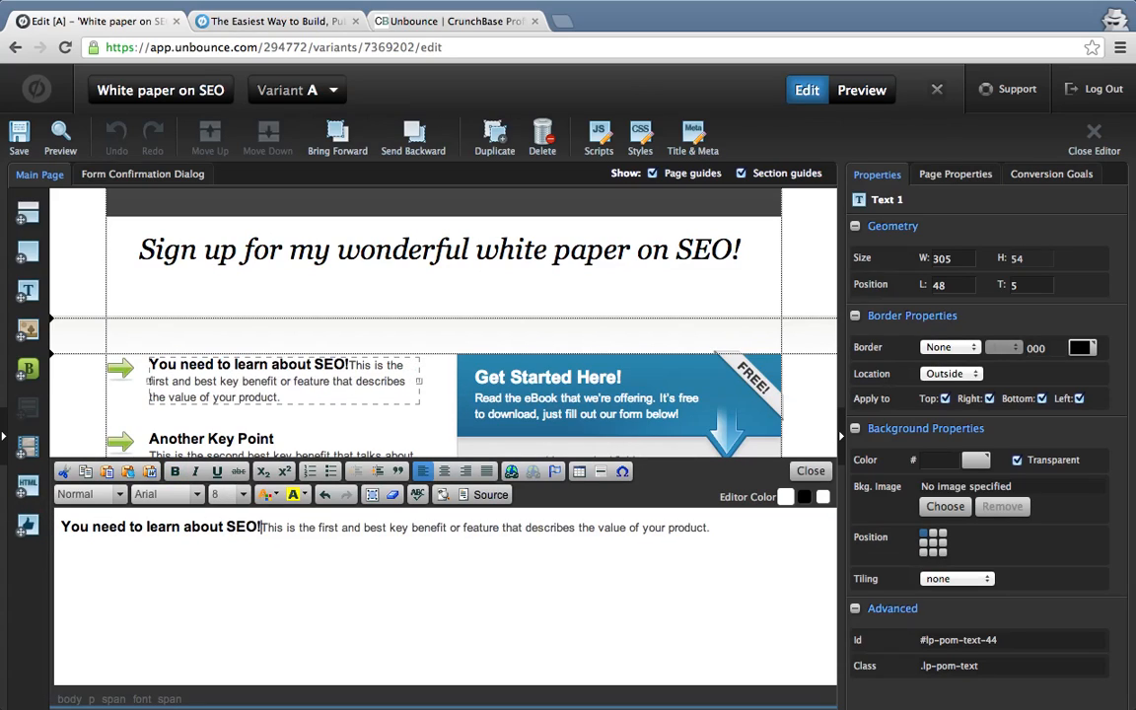
{"action": "key", "text": "Return"}
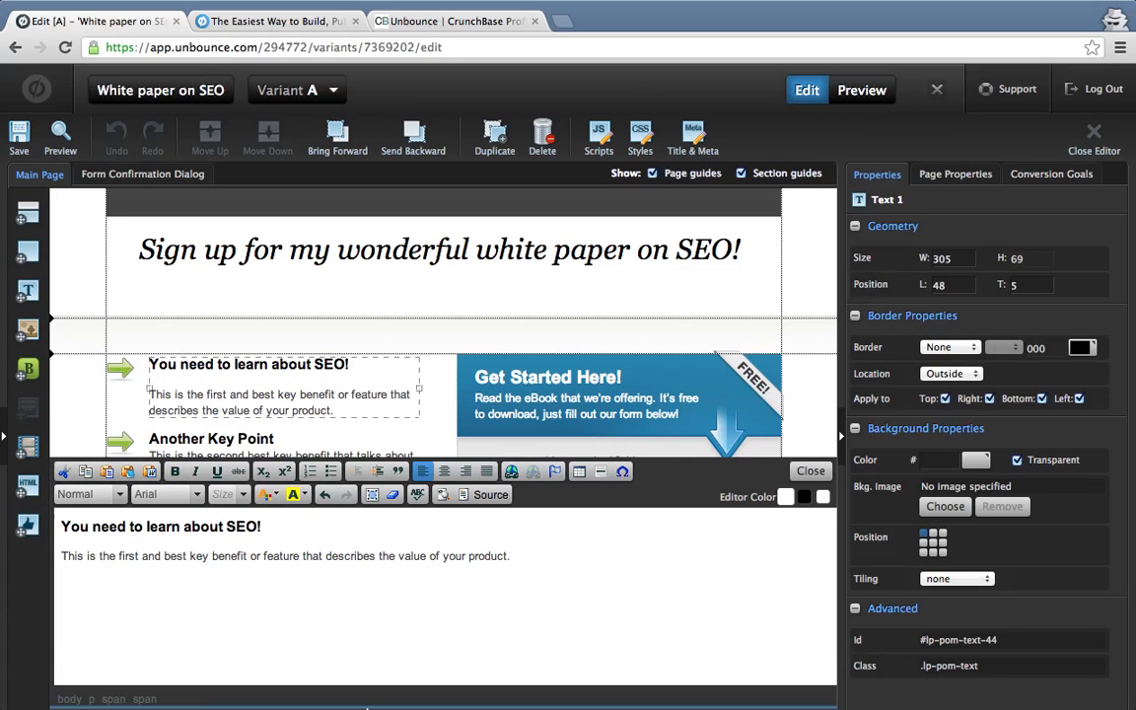
{"action": "left_click", "coordinate": [811, 471]}
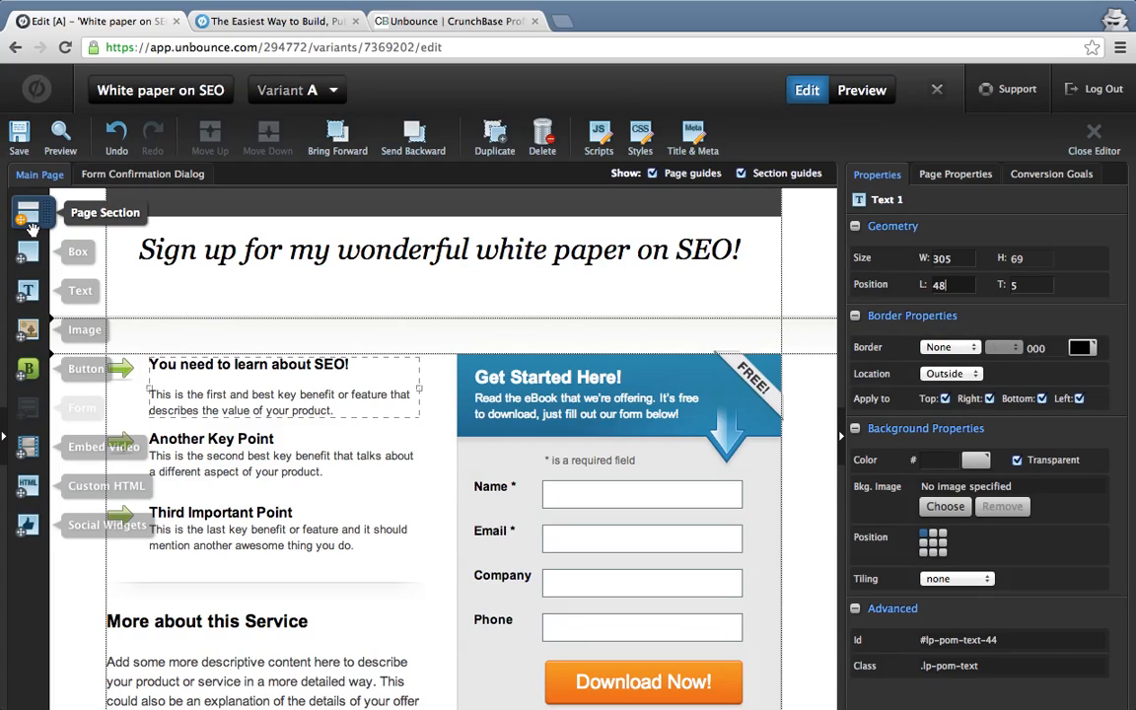
Add a new page section between the primary heading and the narrow strip above the key points.
{"action": "left_click_drag", "start_coordinate": [32, 229], "coordinate": [262, 424]}
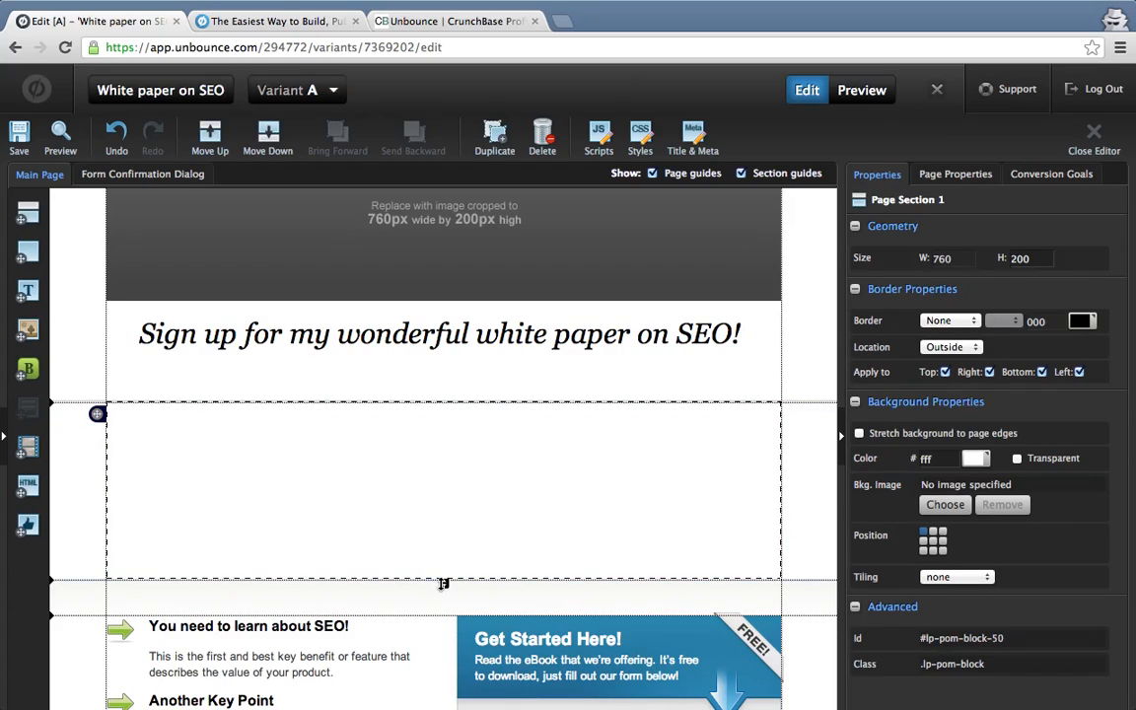
Reduce the new page section's height to 110 and try moving it up and down among the neighbouring sections.
{"action": "left_click_drag", "start_coordinate": [444, 584], "coordinate": [445, 505]}
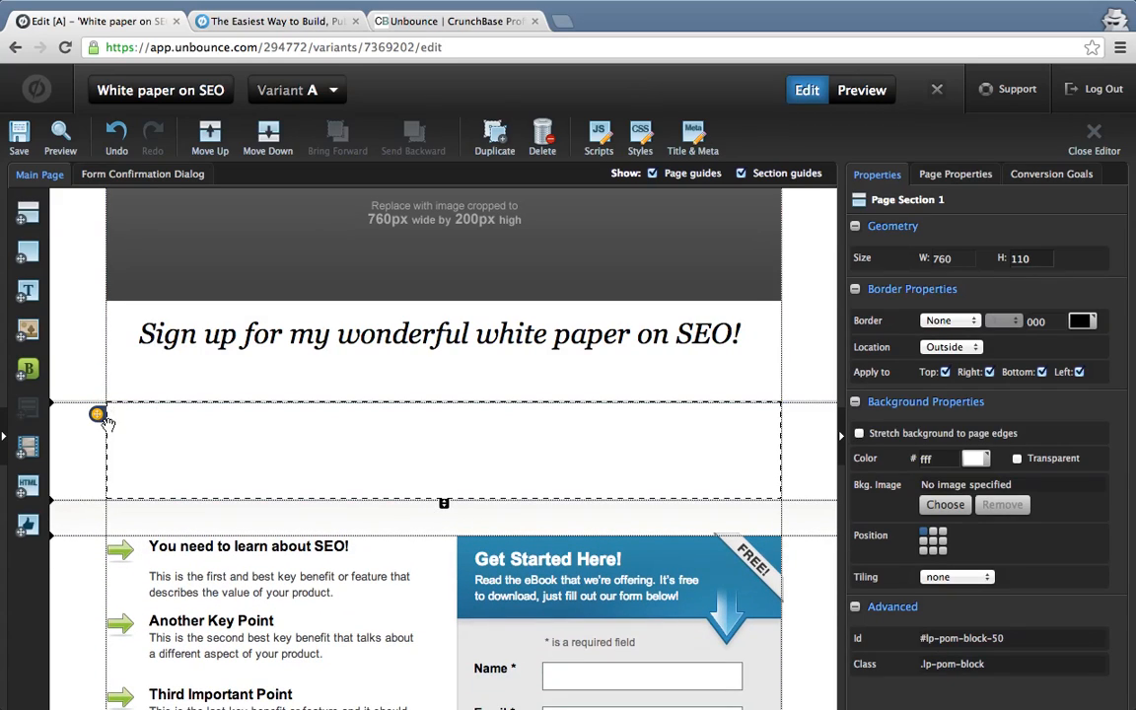
{"action": "mouse_move", "coordinate": [98, 414]}
{"action": "left_mouse_down"}
{"action": "mouse_move", "coordinate": [102, 476]}
{"action": "mouse_move", "coordinate": [103, 395]}
{"action": "left_mouse_up"}
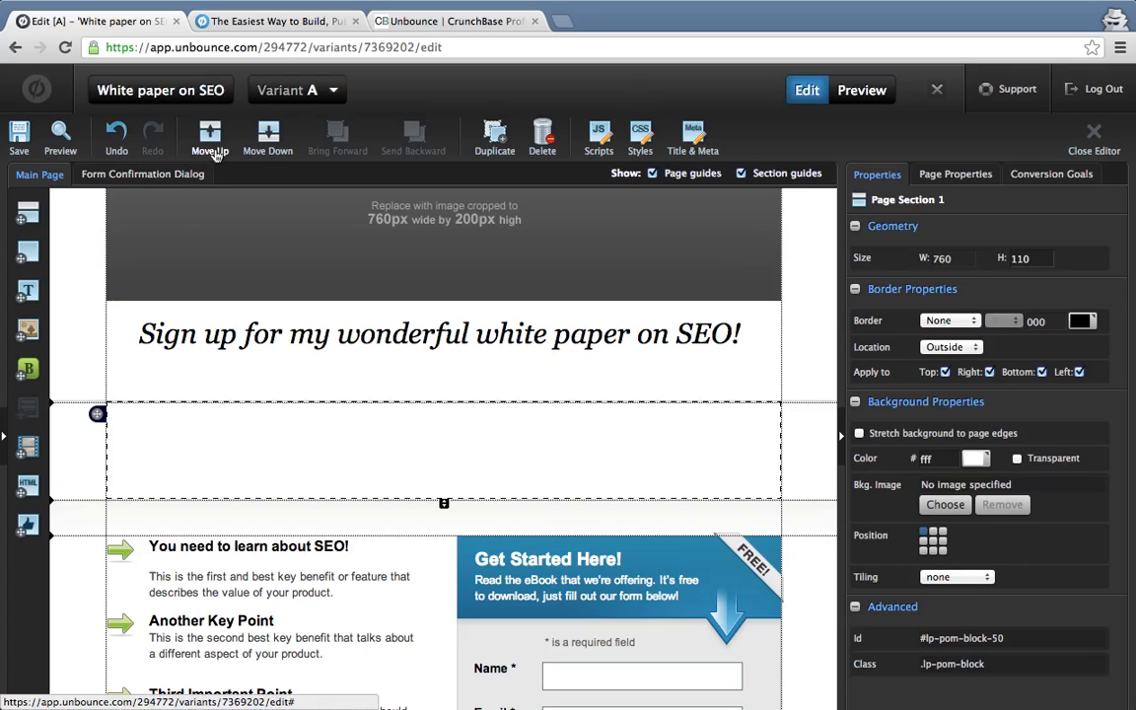
{"action": "left_click", "coordinate": [257, 148]}
{"action": "left_click", "coordinate": [211, 140]}
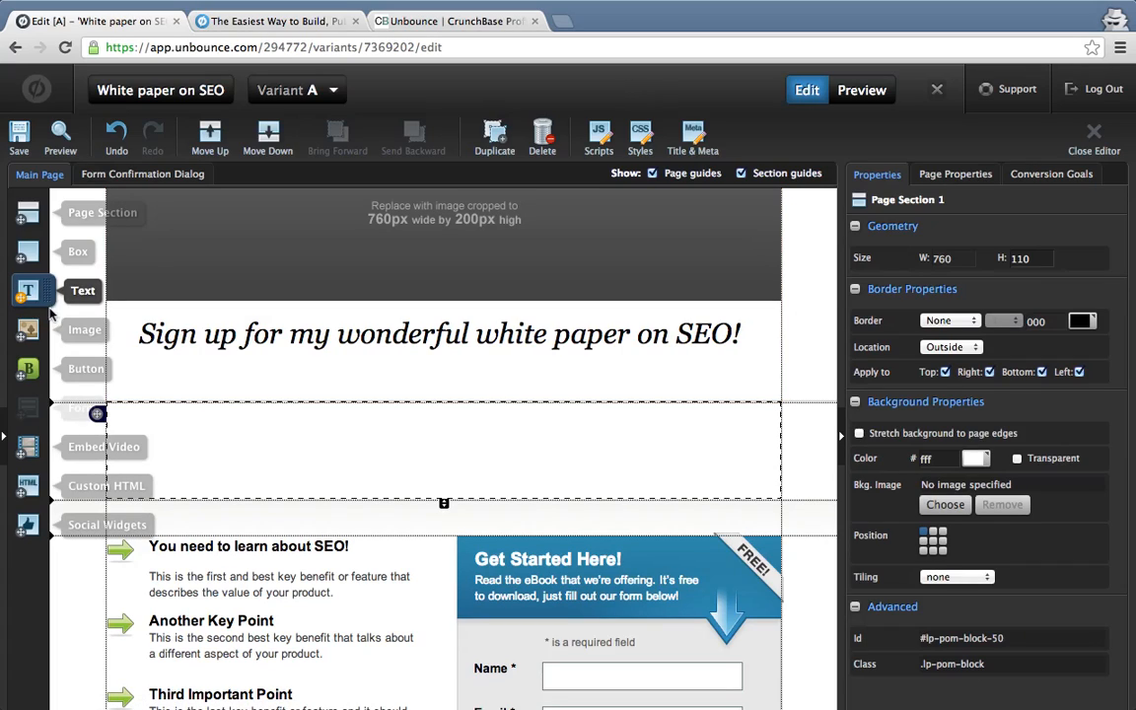
Inspect the main page's script manager and stylesheet manager, closing each without adding any code.
{"action": "left_click", "coordinate": [590, 215]}
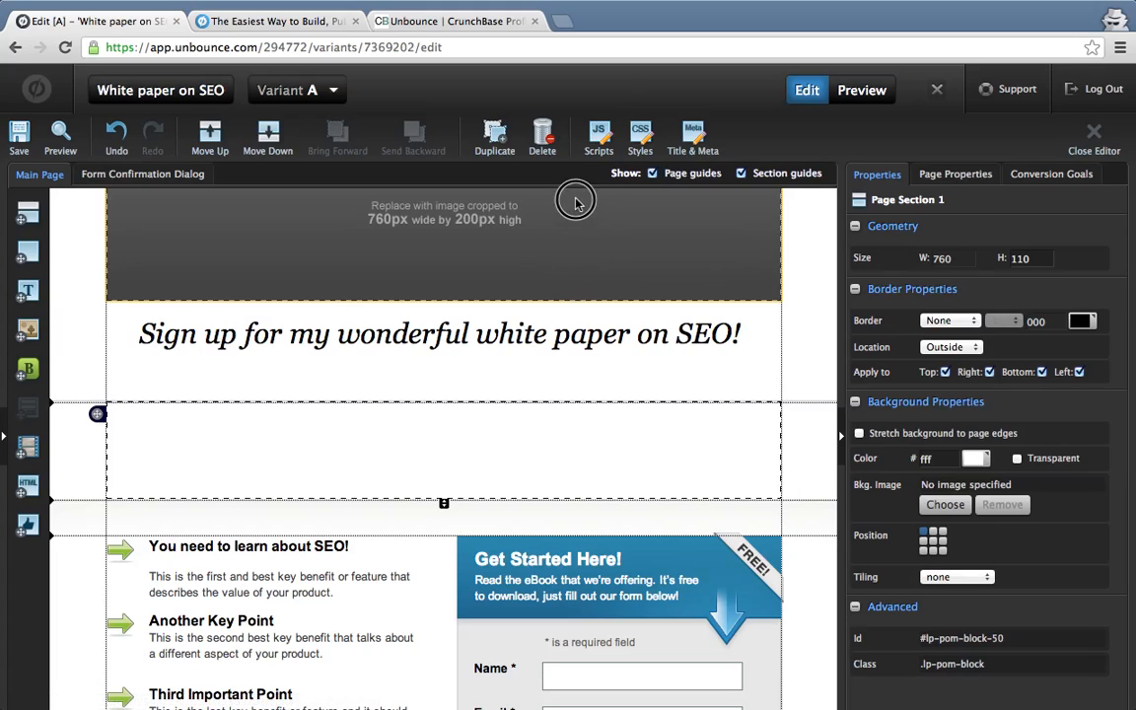
{"action": "left_click", "coordinate": [599, 143]}
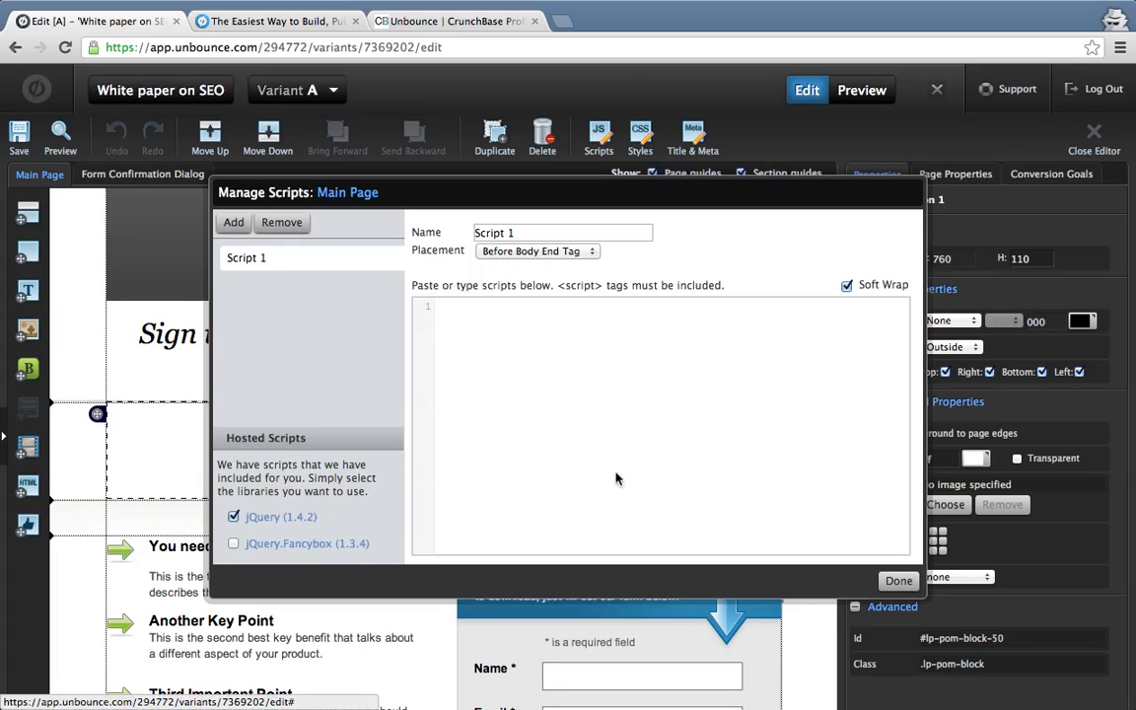
{"action": "left_click", "coordinate": [896, 584]}
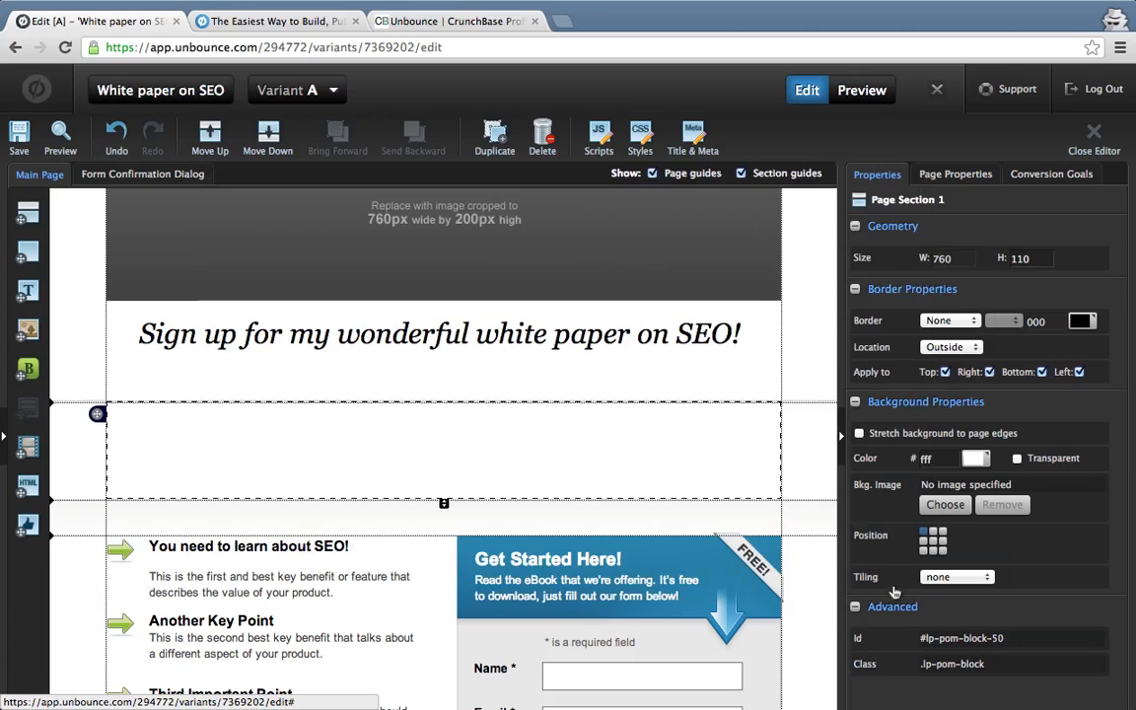
{"action": "left_click", "coordinate": [645, 138]}
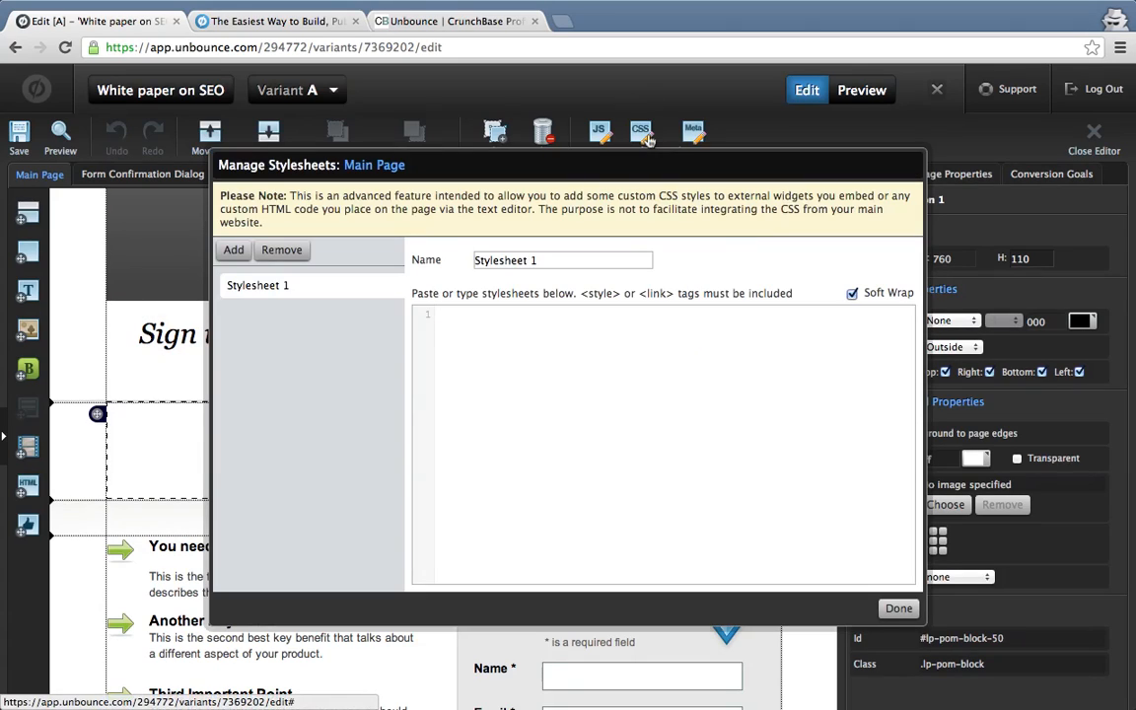
{"action": "left_click", "coordinate": [898, 609]}
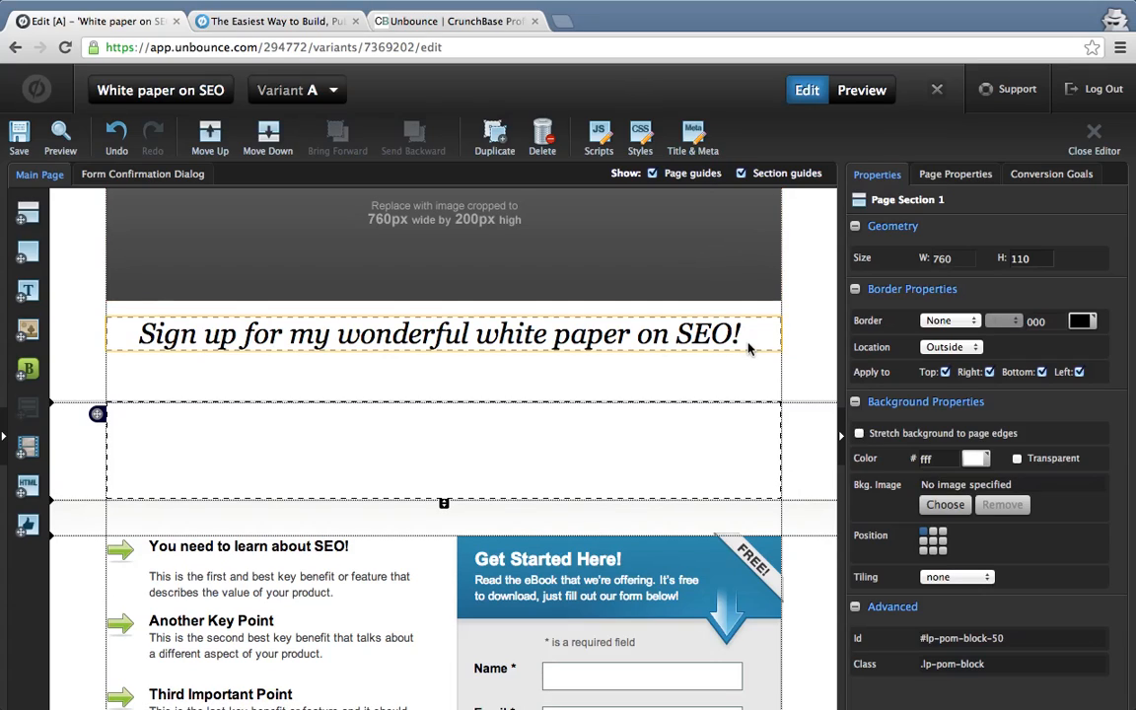
Set the whole page's background color to dark red 7b3232 and review the page sections with it.
{"action": "left_click", "coordinate": [954, 176]}
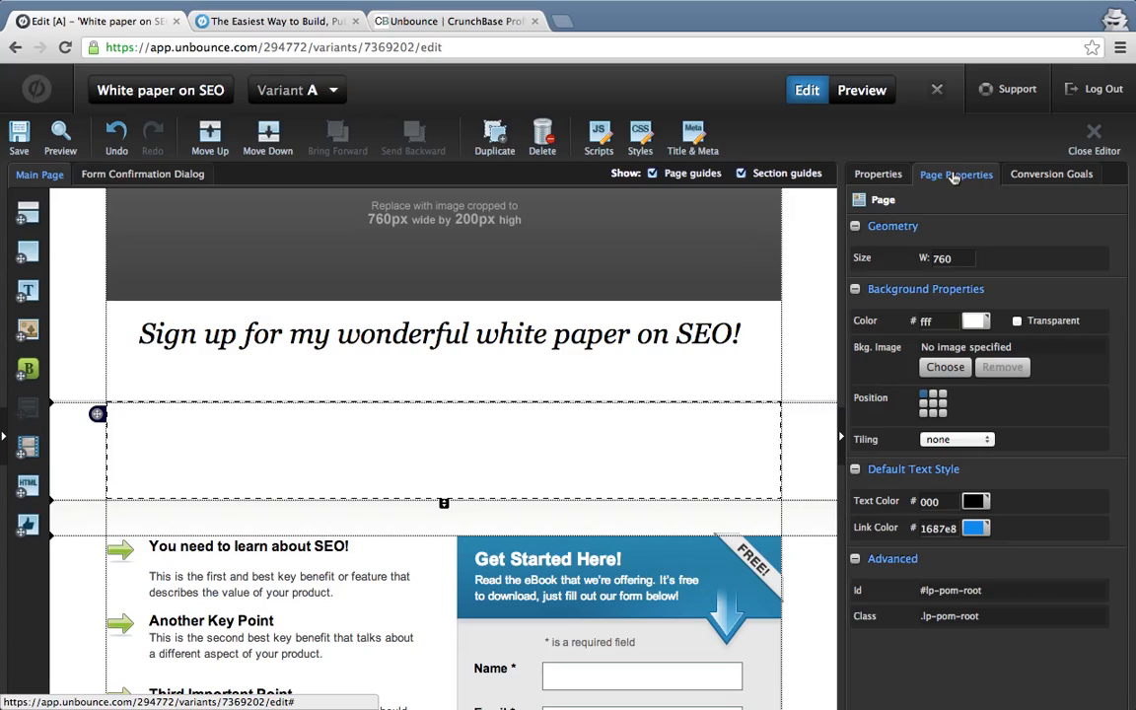
{"action": "left_click", "coordinate": [976, 323]}
{"action": "left_click", "coordinate": [535, 376]}
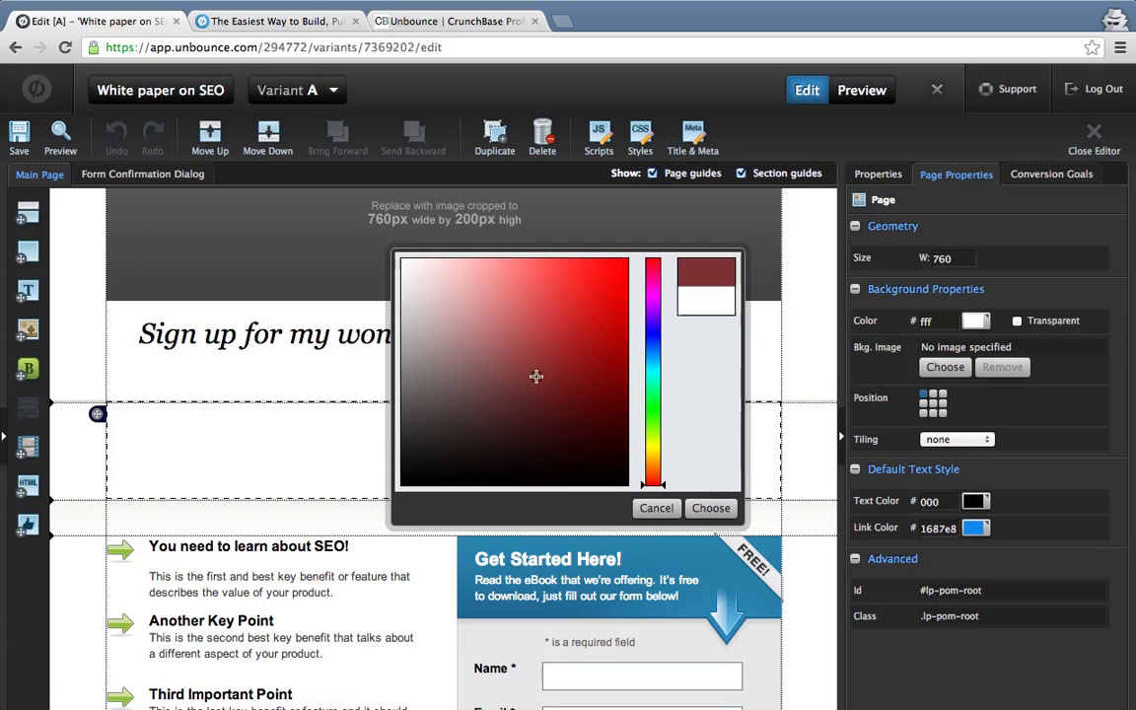
{"action": "left_click", "coordinate": [711, 509]}
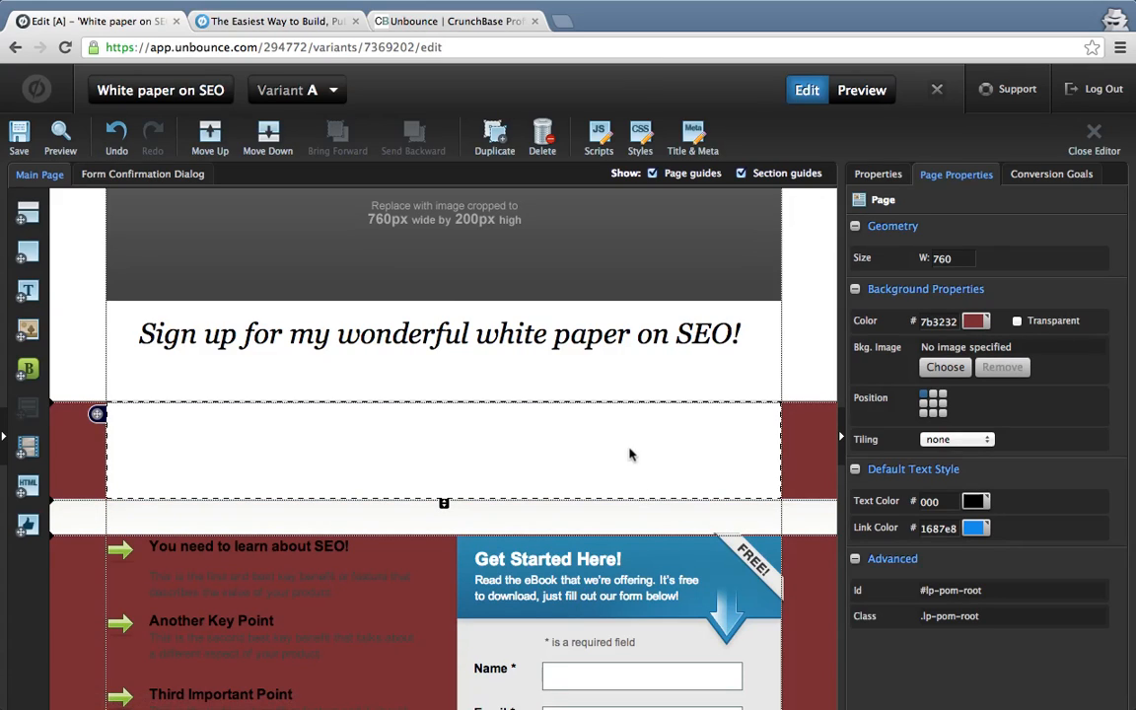
{"action": "scroll", "coordinate": [631, 454], "scroll_direction": "up", "scroll_amount": 2}
{"action": "scroll", "coordinate": [632, 455], "scroll_direction": "down", "scroll_amount": 5}
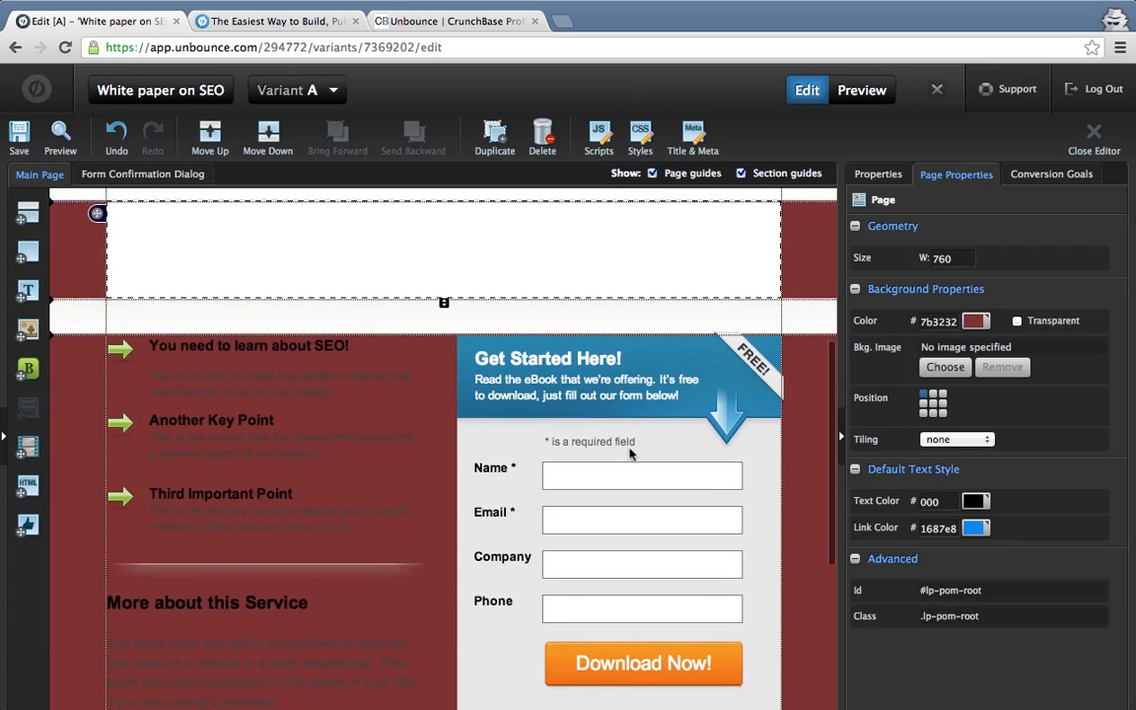
{"action": "scroll", "coordinate": [631, 455], "scroll_direction": "down", "scroll_amount": 1}
{"action": "scroll", "coordinate": [814, 333], "scroll_direction": "up", "scroll_amount": 4}
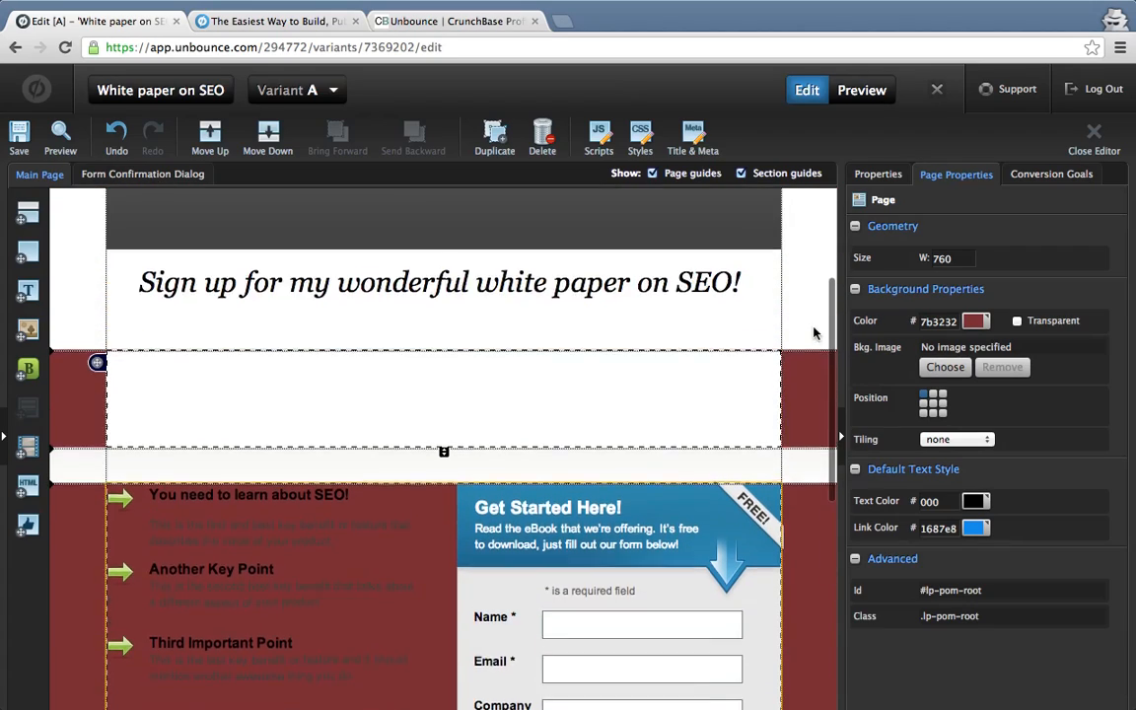
{"action": "scroll", "coordinate": [814, 334], "scroll_direction": "up", "scroll_amount": 3}
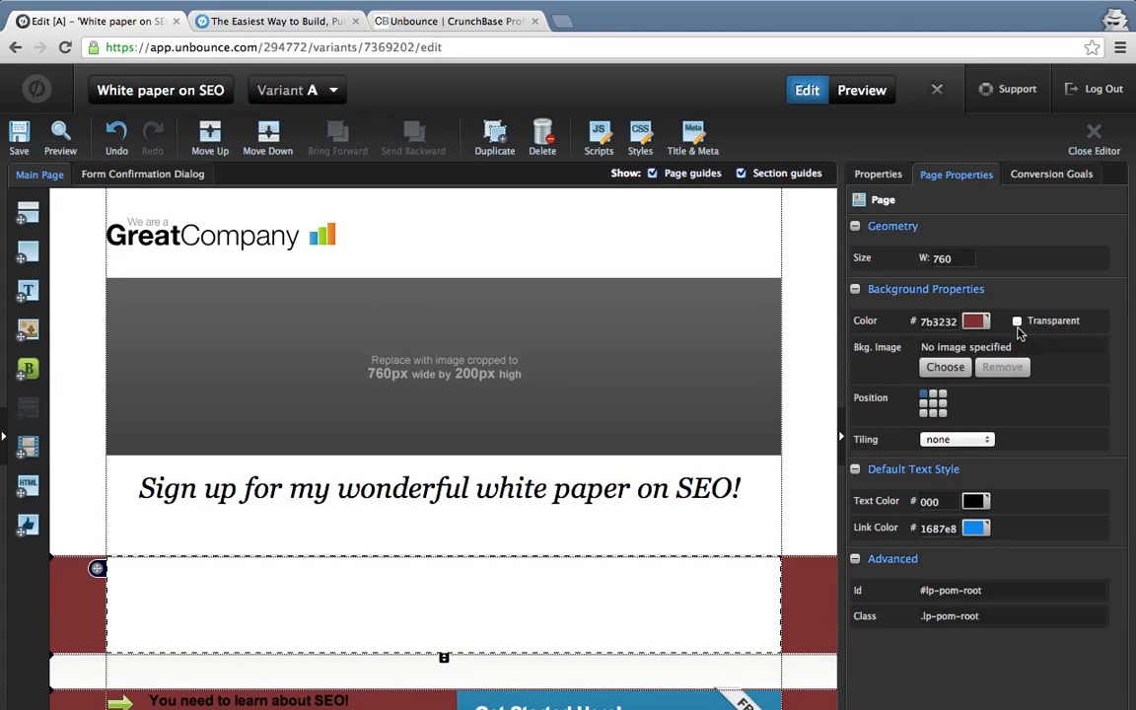
Make the page background transparent and check the page's conversion goals.
{"action": "left_click", "coordinate": [1017, 322]}
{"action": "scroll", "coordinate": [623, 482], "scroll_direction": "down", "scroll_amount": 2}
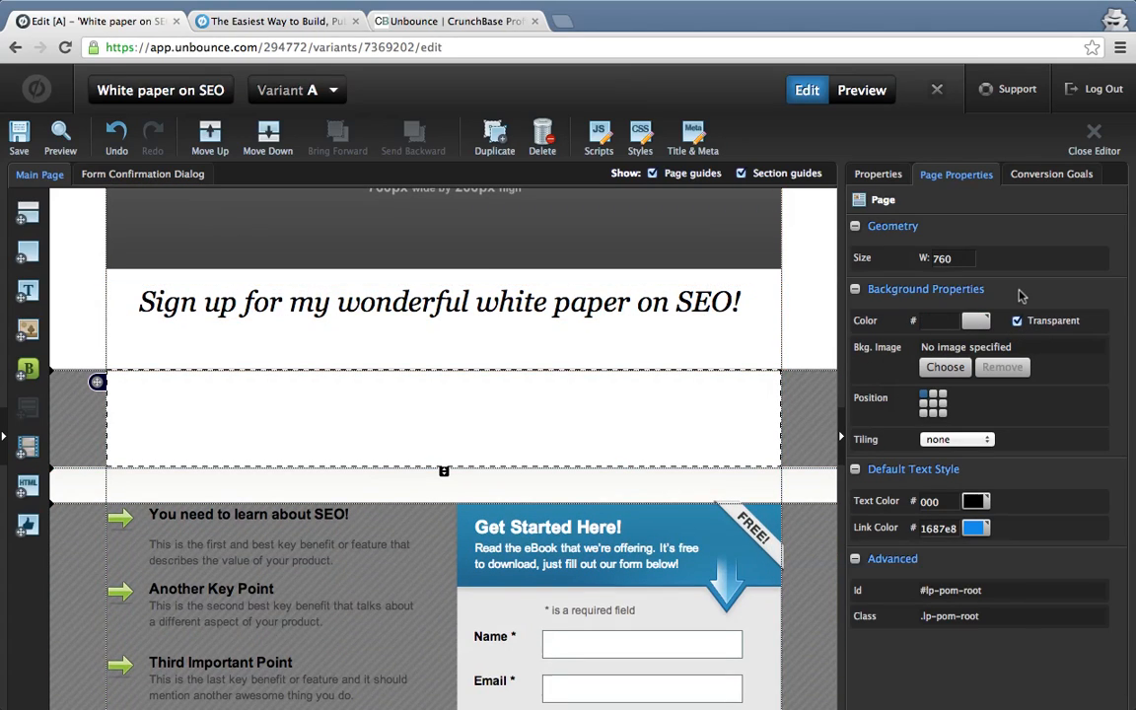
{"action": "left_click", "coordinate": [1049, 178]}
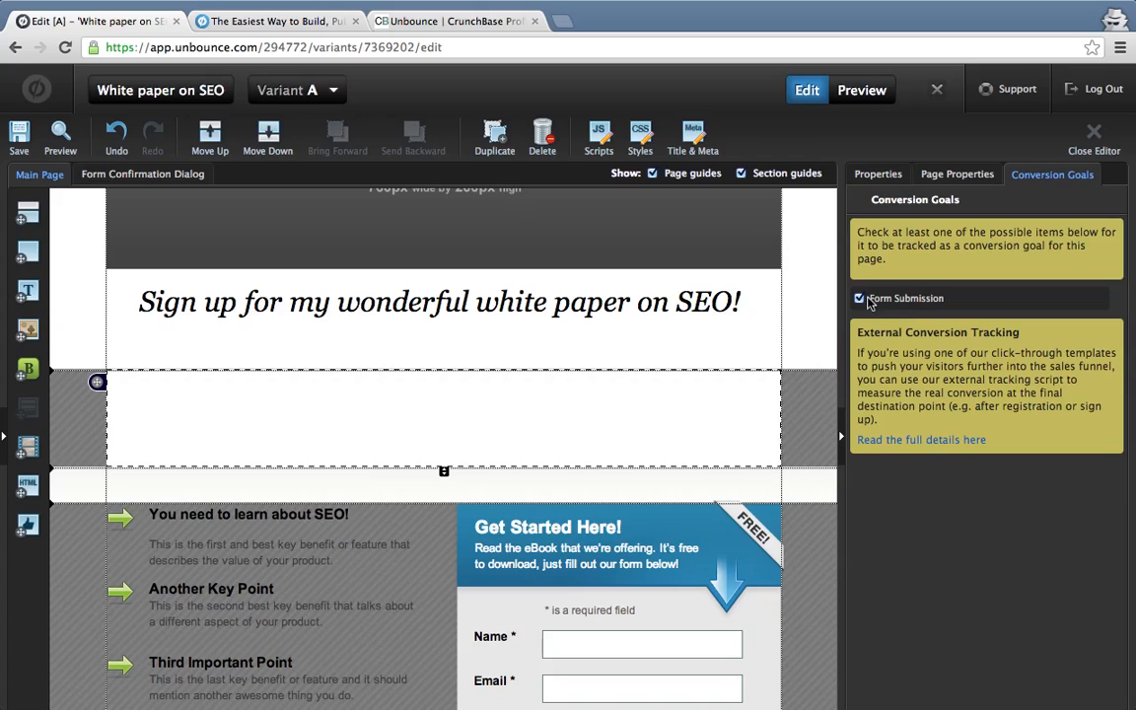
Preview variant A of the page and examine its banner, heading, key points, sign-up form and testimonial.
{"action": "left_click", "coordinate": [59, 143]}
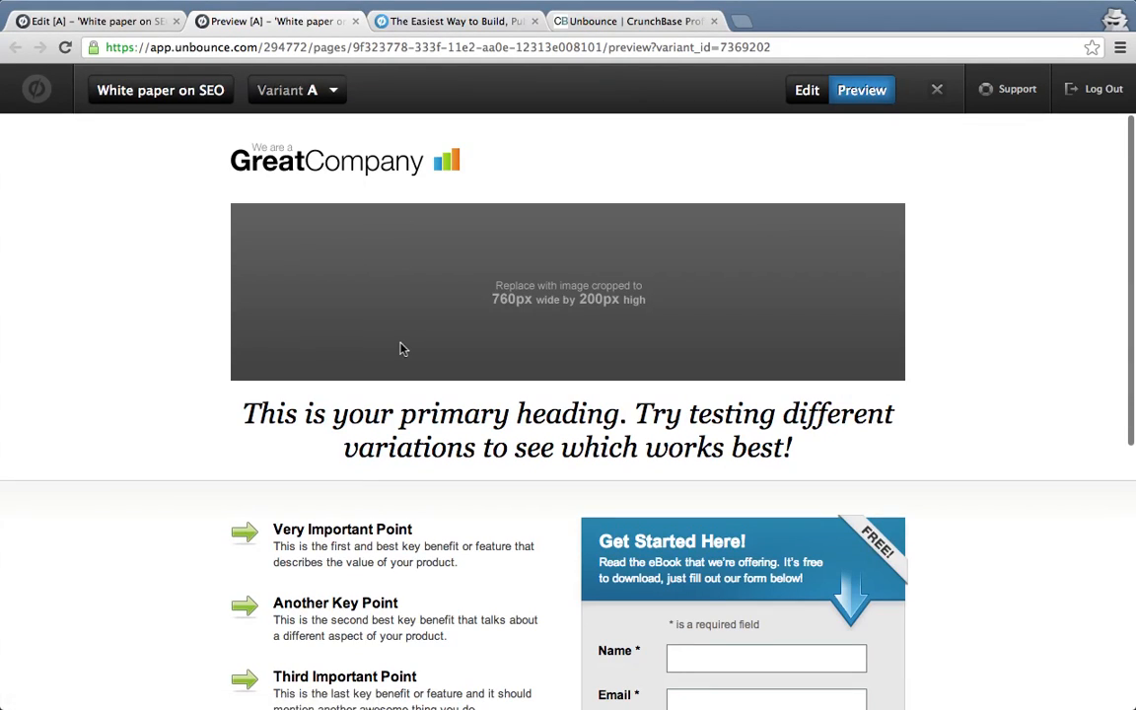
{"action": "scroll", "coordinate": [400, 348], "scroll_direction": "down", "scroll_amount": 5}
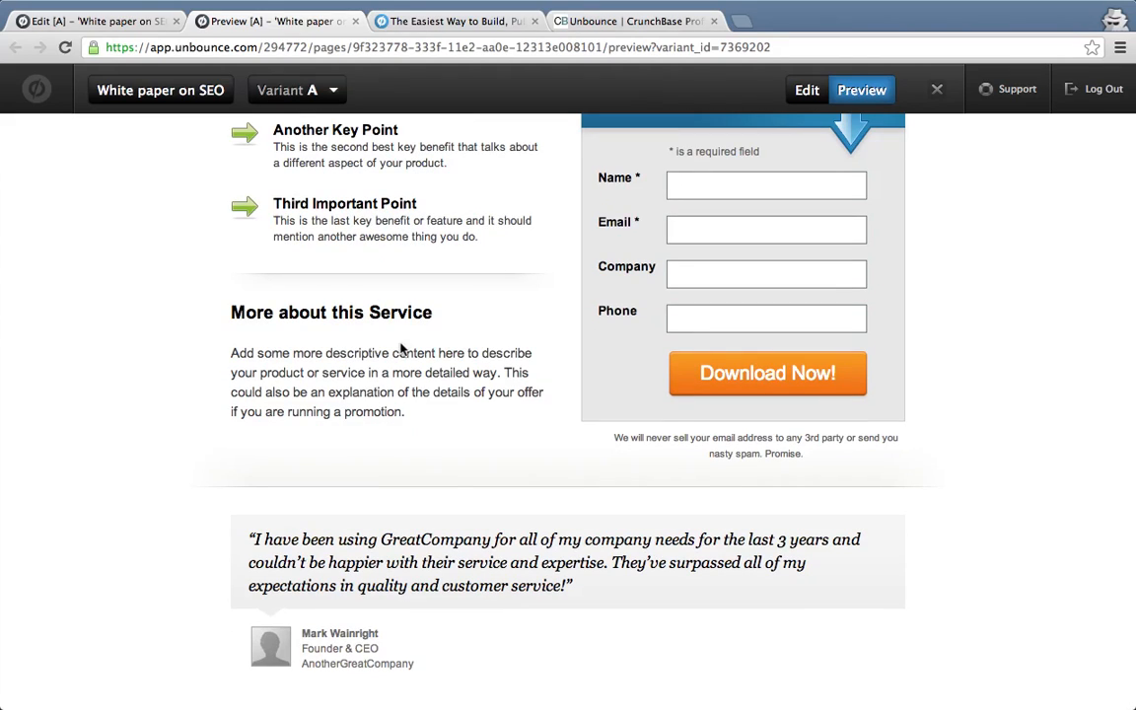
{"action": "scroll", "coordinate": [400, 349], "scroll_direction": "up", "scroll_amount": 3}
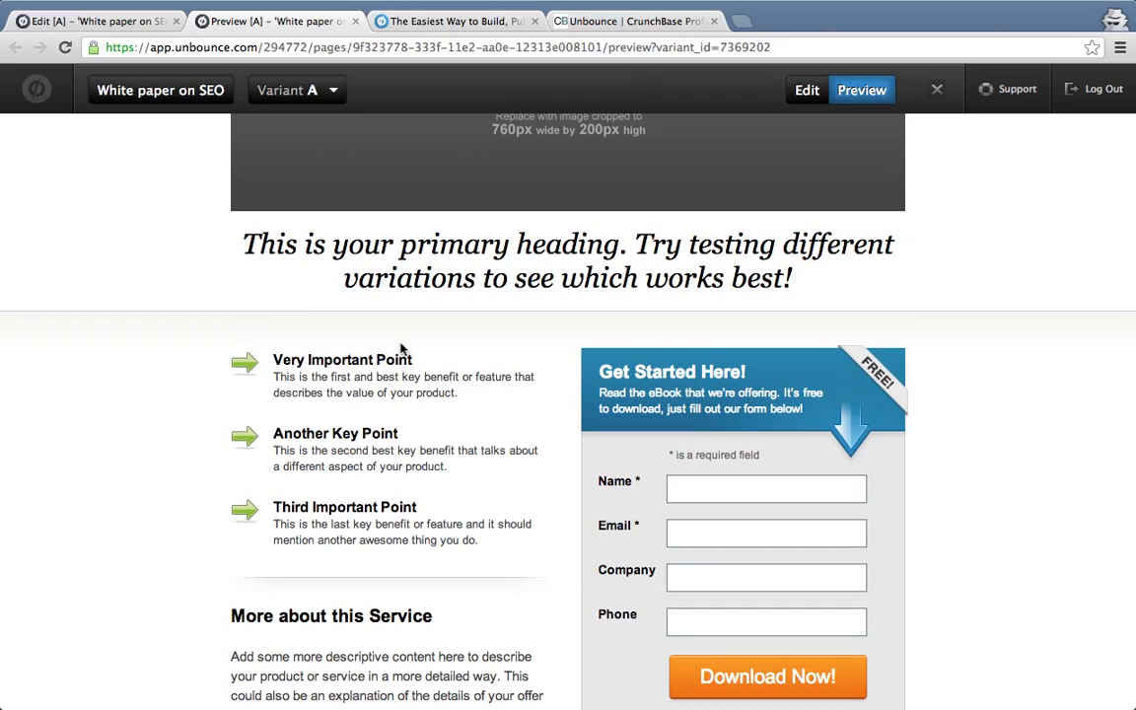
{"action": "scroll", "coordinate": [401, 348], "scroll_direction": "up", "scroll_amount": 2}
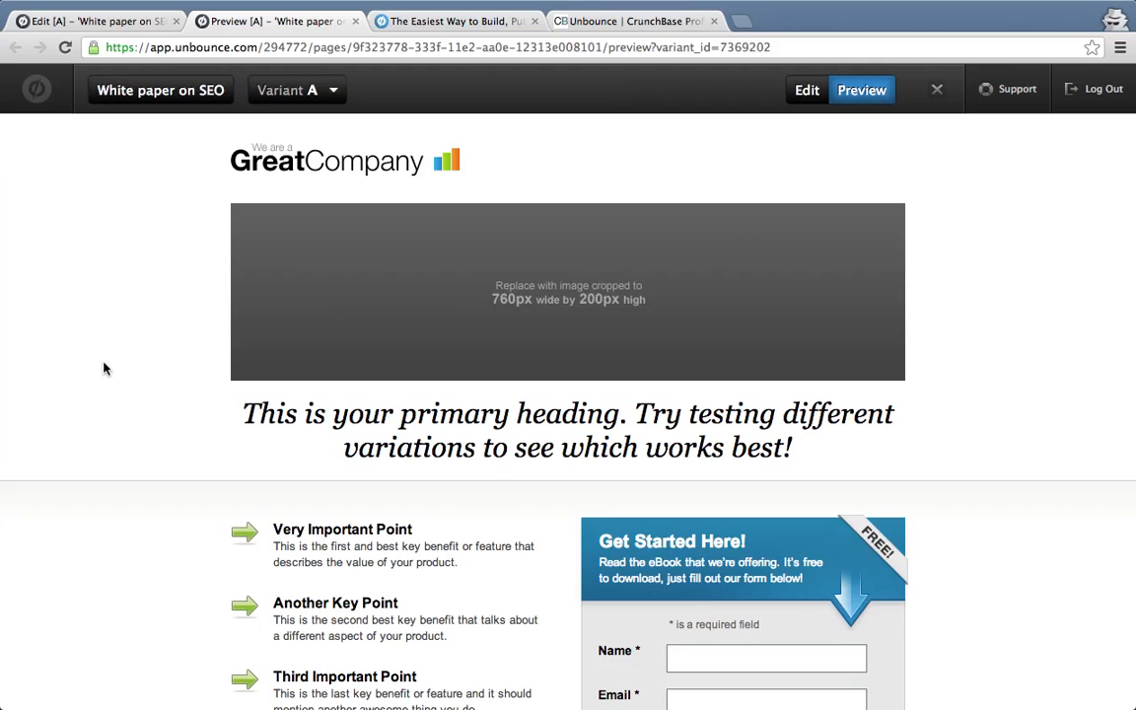
{"action": "scroll", "coordinate": [103, 368], "scroll_direction": "down", "scroll_amount": 4}
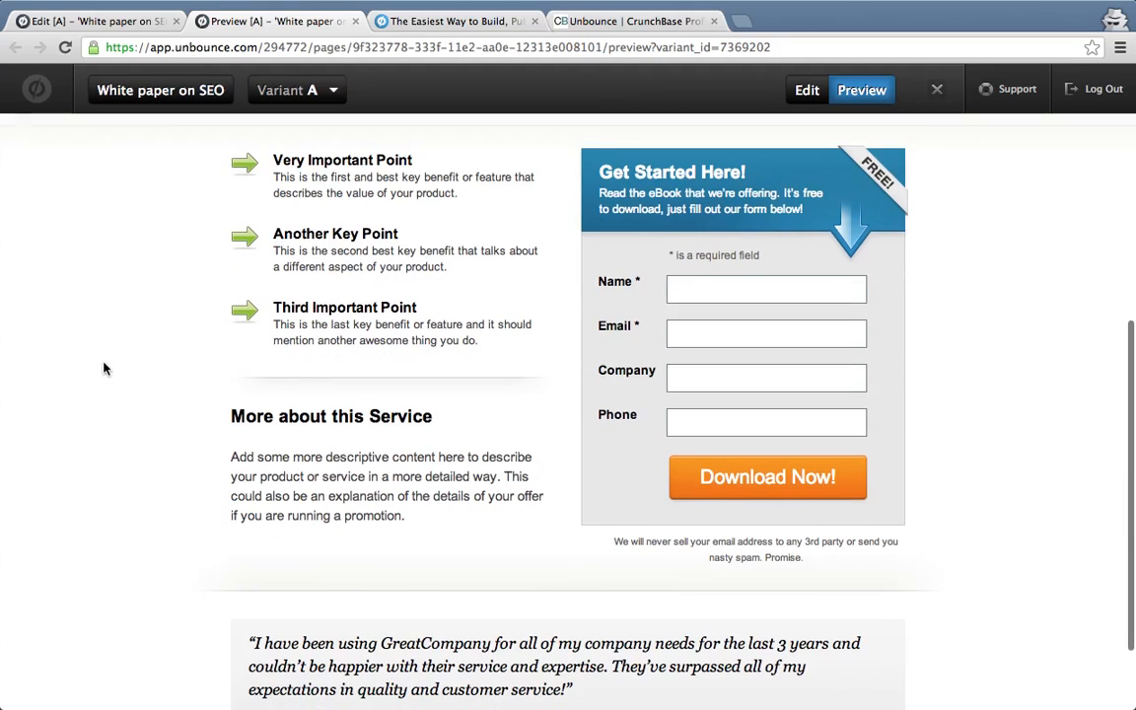
{"action": "scroll", "coordinate": [103, 369], "scroll_direction": "up", "scroll_amount": 4}
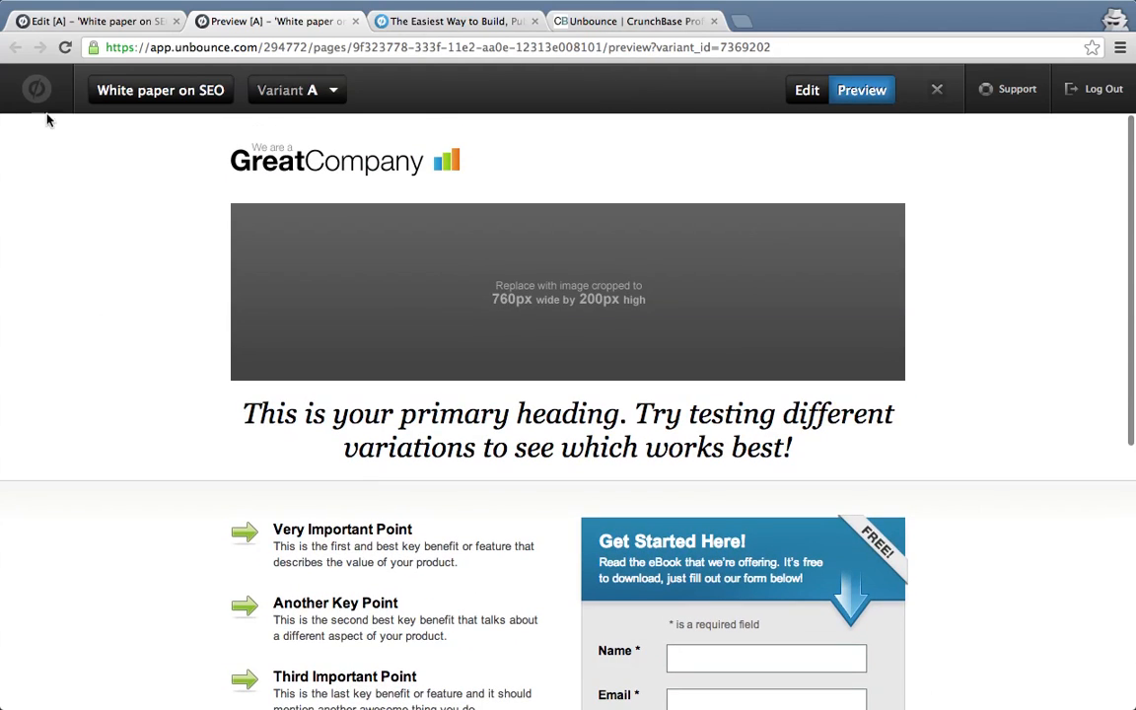
{"action": "scroll", "coordinate": [163, 286], "scroll_direction": "down", "scroll_amount": 1}
{"action": "scroll", "coordinate": [170, 303], "scroll_direction": "down", "scroll_amount": 5}
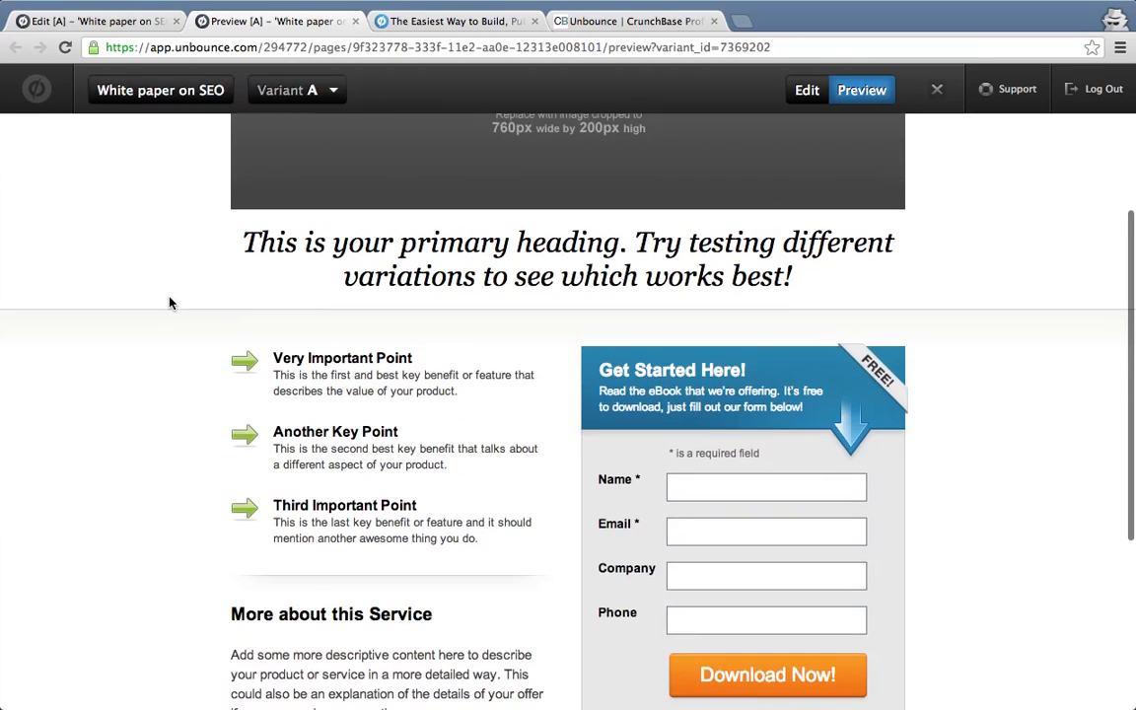
Return to the page editor and close it to reach the overview of the White paper on SEO page.
{"action": "left_click", "coordinate": [123, 24]}
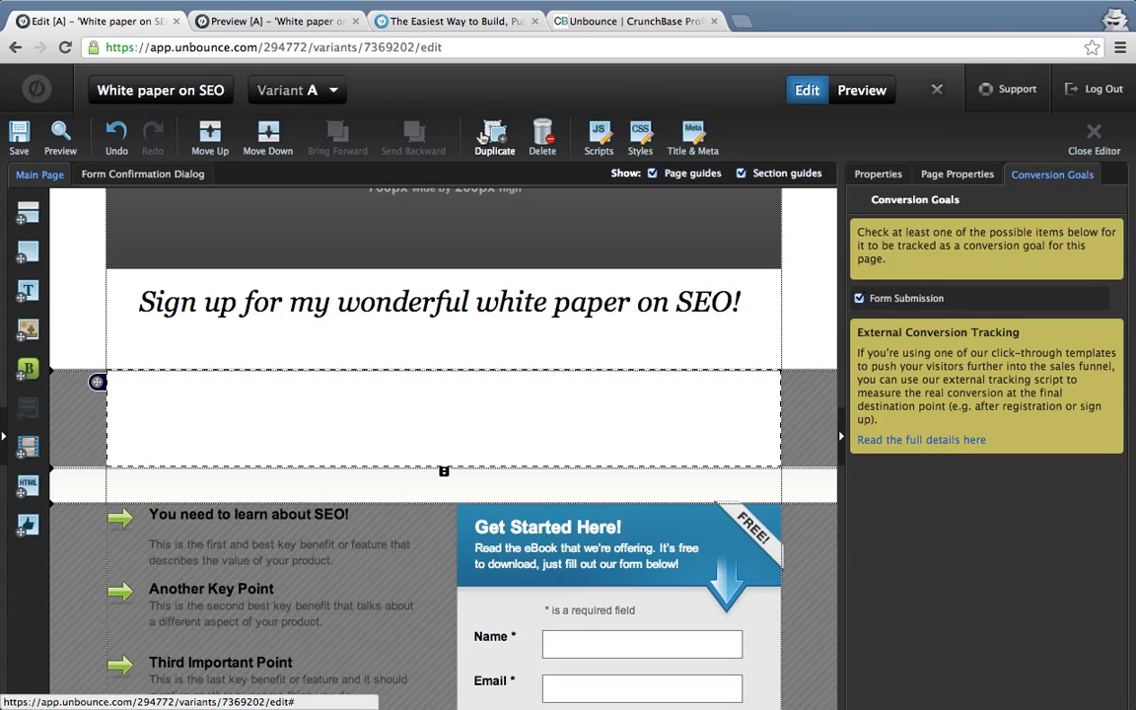
{"action": "left_click", "coordinate": [1106, 150]}
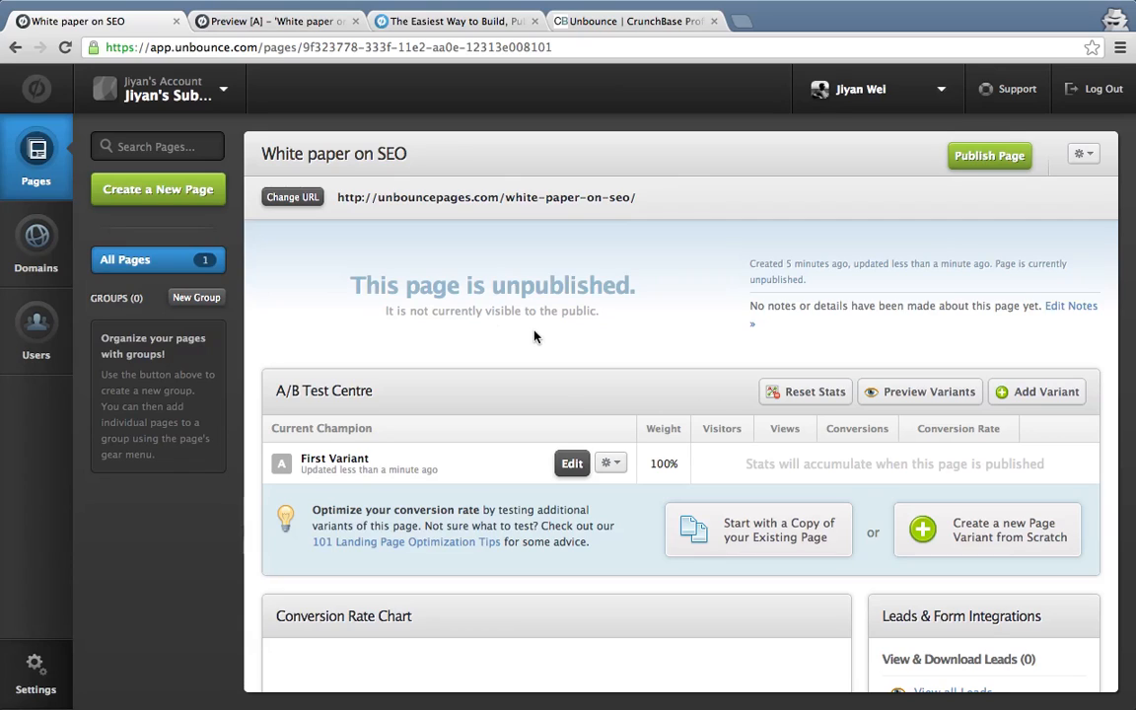
{"action": "scroll", "coordinate": [534, 336], "scroll_direction": "down", "scroll_amount": 1}
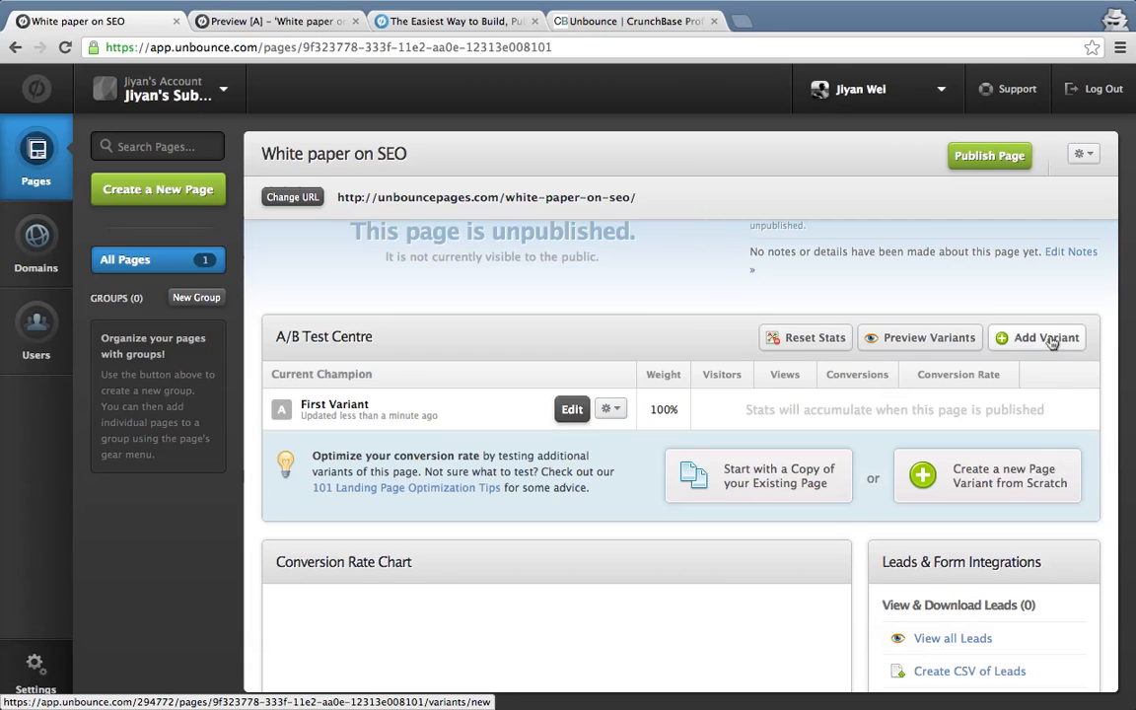
Examine the form for adding a variant without creating one, and the conversion rate chart and lead integrations.
{"action": "left_click", "coordinate": [1047, 337]}
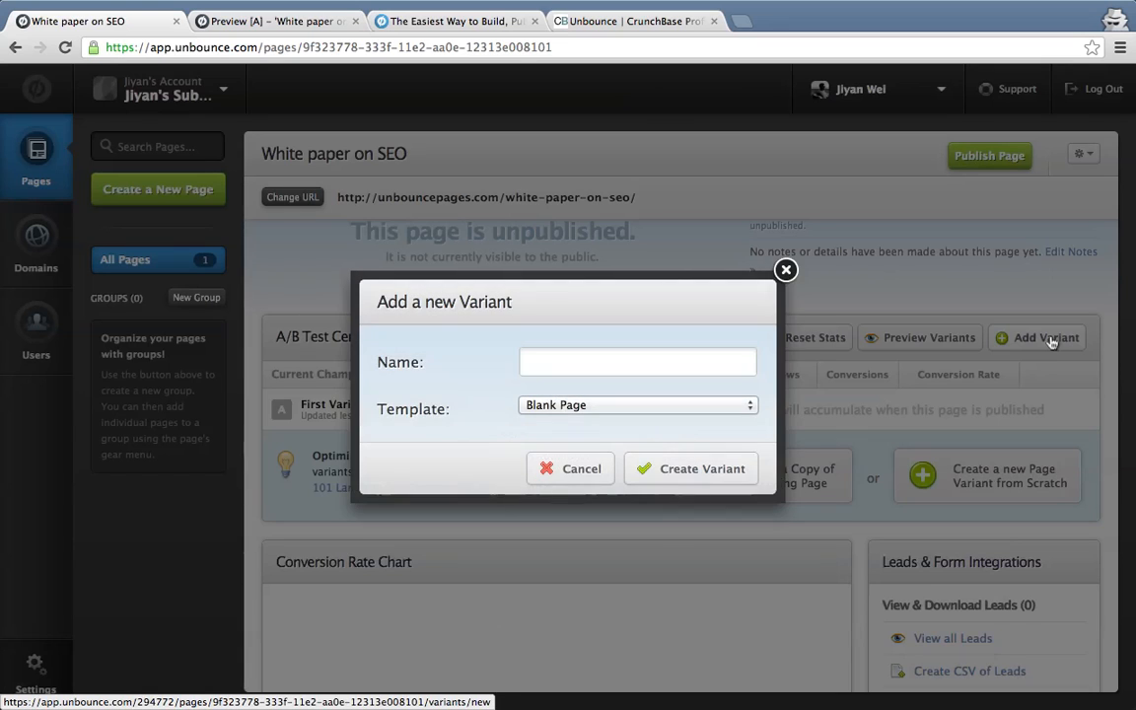
{"action": "left_click", "coordinate": [786, 272]}
{"action": "scroll", "coordinate": [711, 395], "scroll_direction": "down", "scroll_amount": 2}
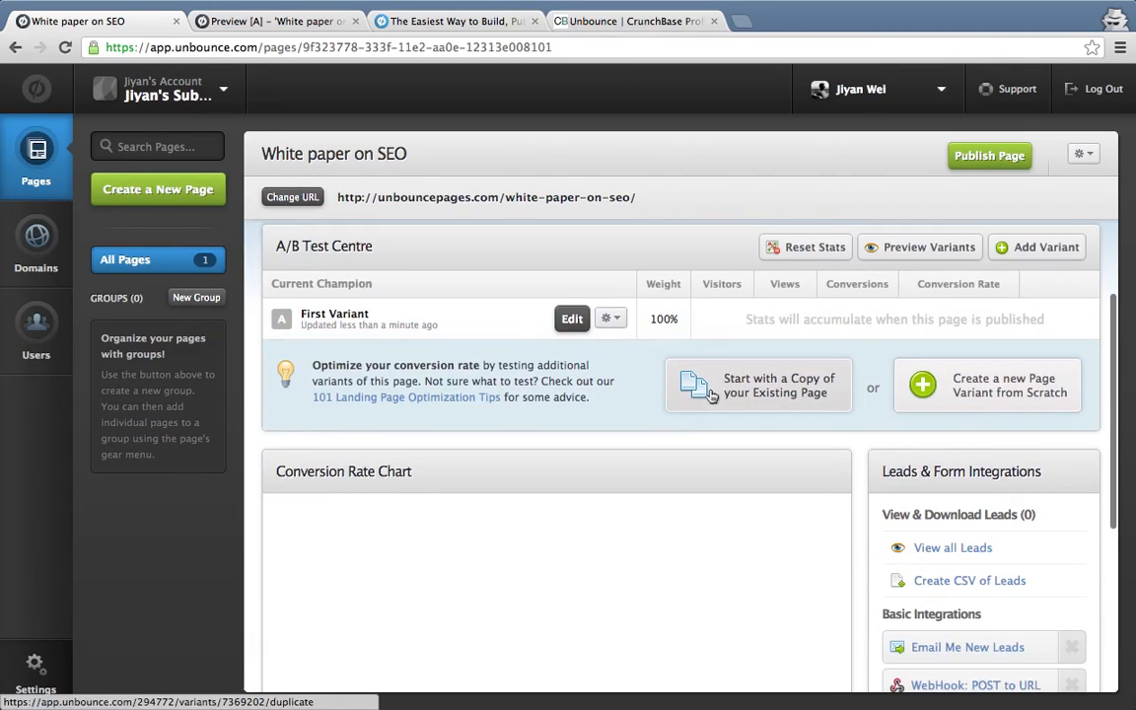
{"action": "scroll", "coordinate": [710, 394], "scroll_direction": "down", "scroll_amount": 3}
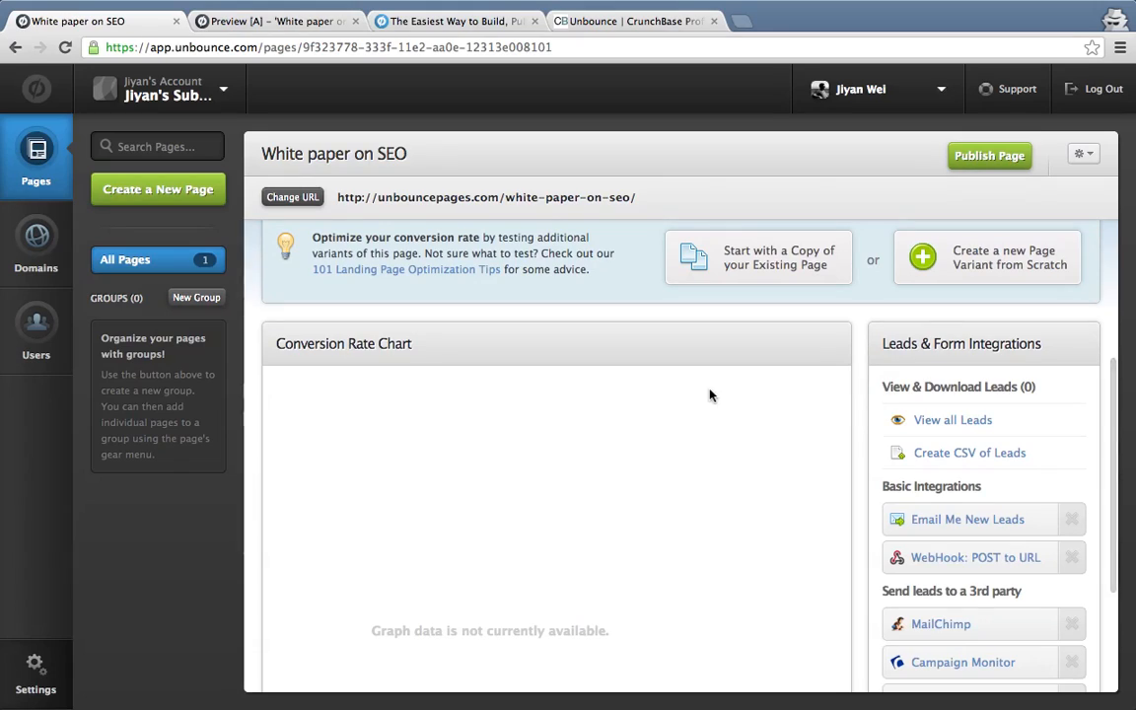
{"action": "scroll", "coordinate": [710, 394], "scroll_direction": "down", "scroll_amount": 2}
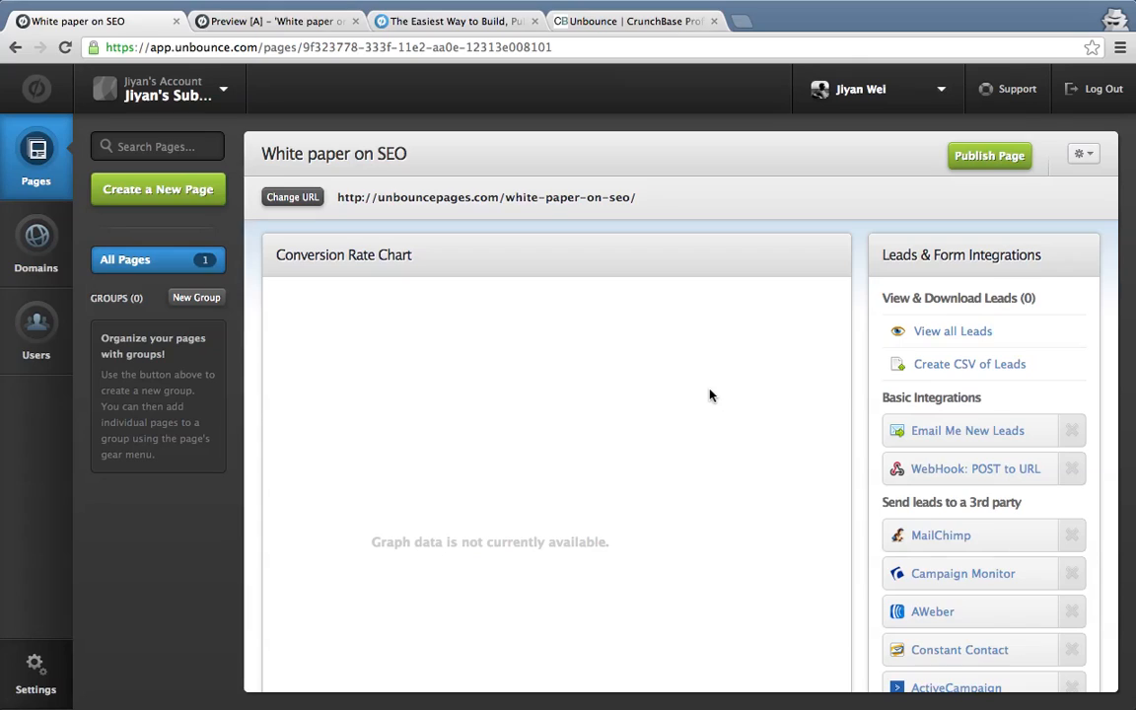
{"action": "scroll", "coordinate": [710, 394], "scroll_direction": "up", "scroll_amount": 5}
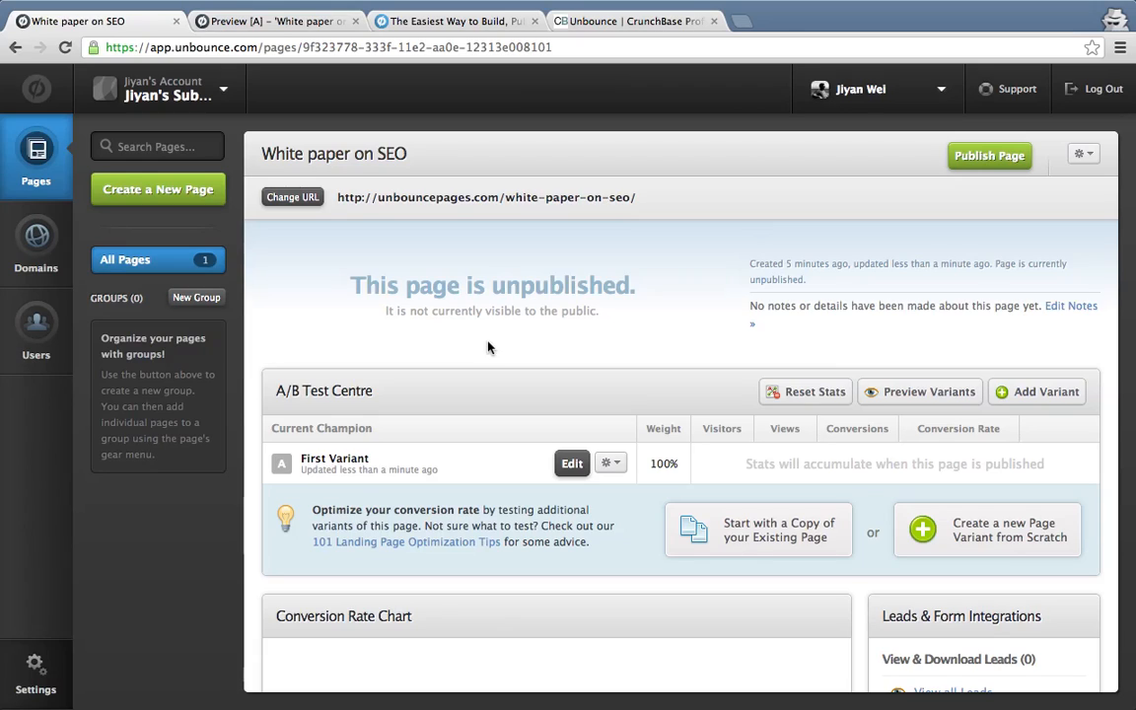
Review the sub-account's custom domains and the sub-domain and root domain options, without adding a domain.
{"action": "left_click", "coordinate": [37, 242]}
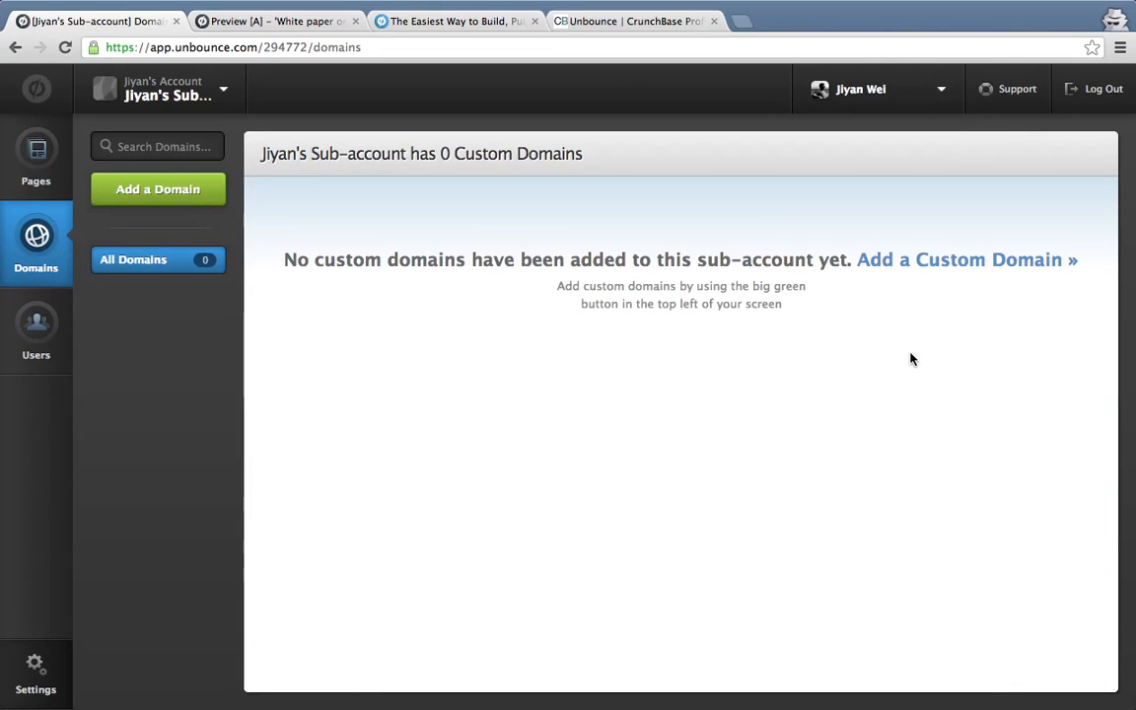
{"action": "left_click", "coordinate": [987, 263]}
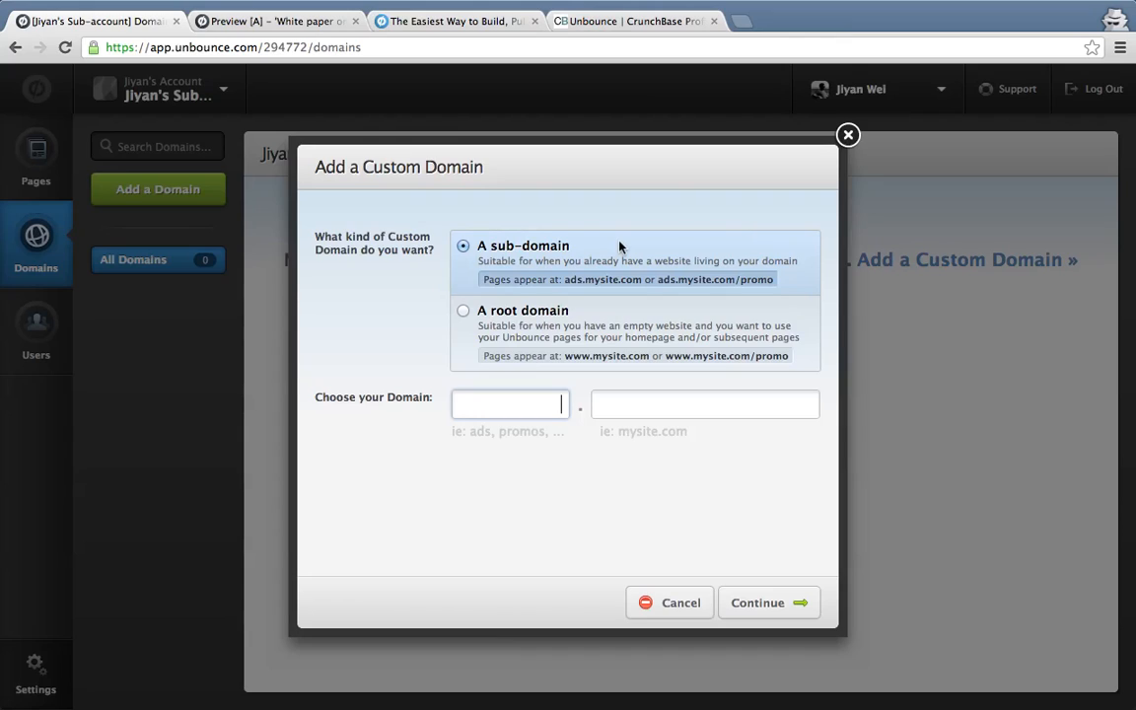
{"action": "left_click", "coordinate": [849, 136]}
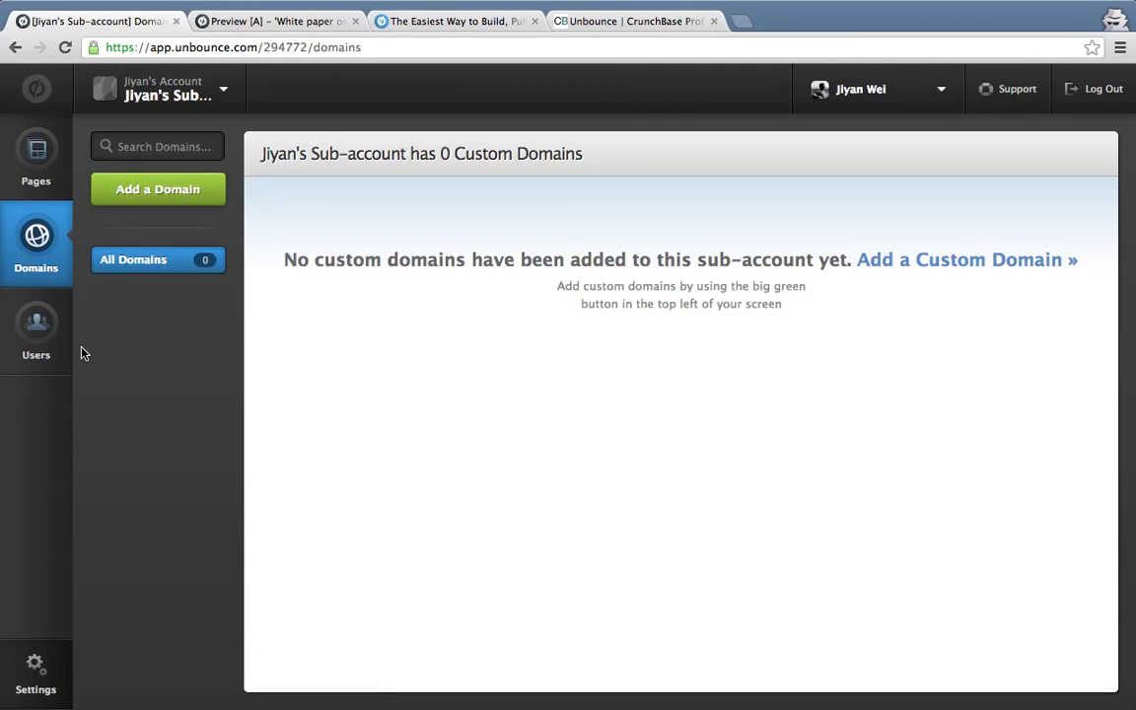
Review the sub-account's active users and settings overview, and return to the list of all pages.
{"action": "left_click", "coordinate": [33, 330]}
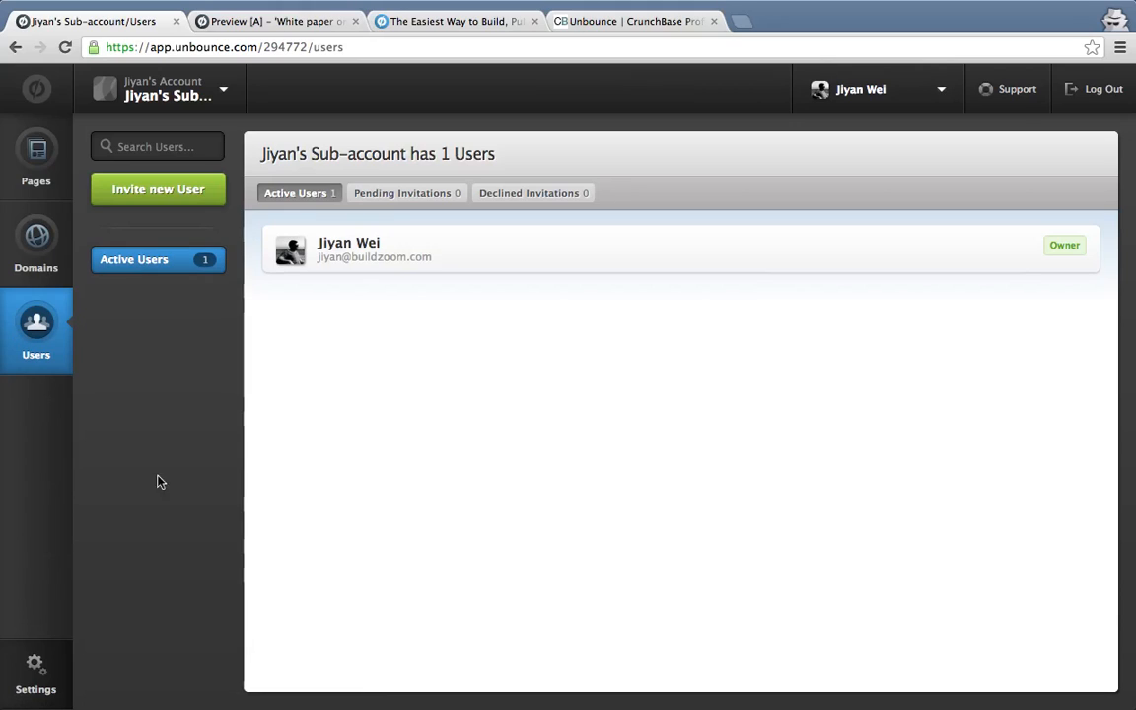
{"action": "left_click", "coordinate": [34, 665]}
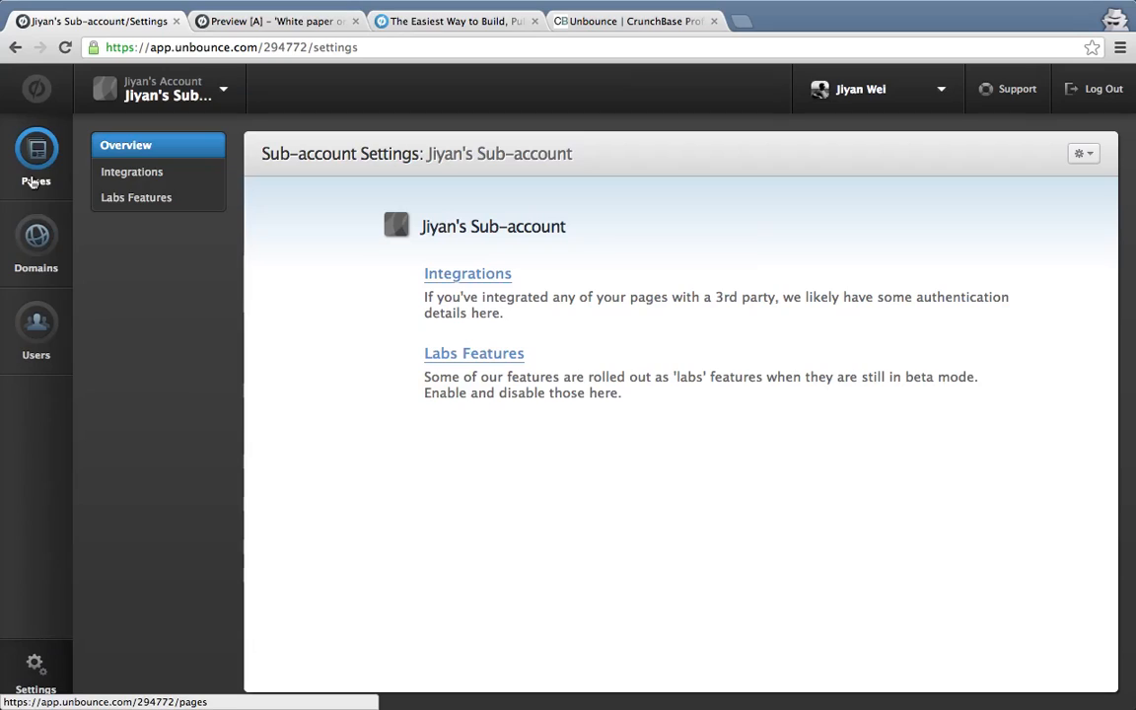
{"action": "left_click", "coordinate": [38, 94]}
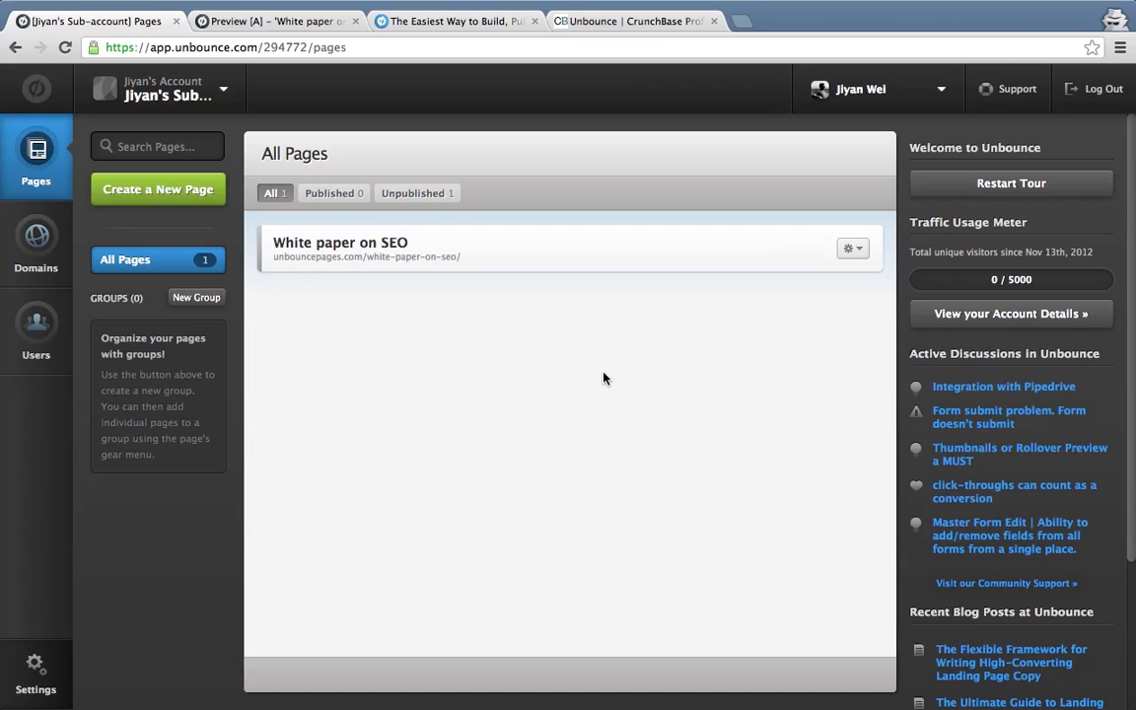
{"action": "key", "text": "ctrl+Up"}
{"action": "left_click", "coordinate": [818, 662]}
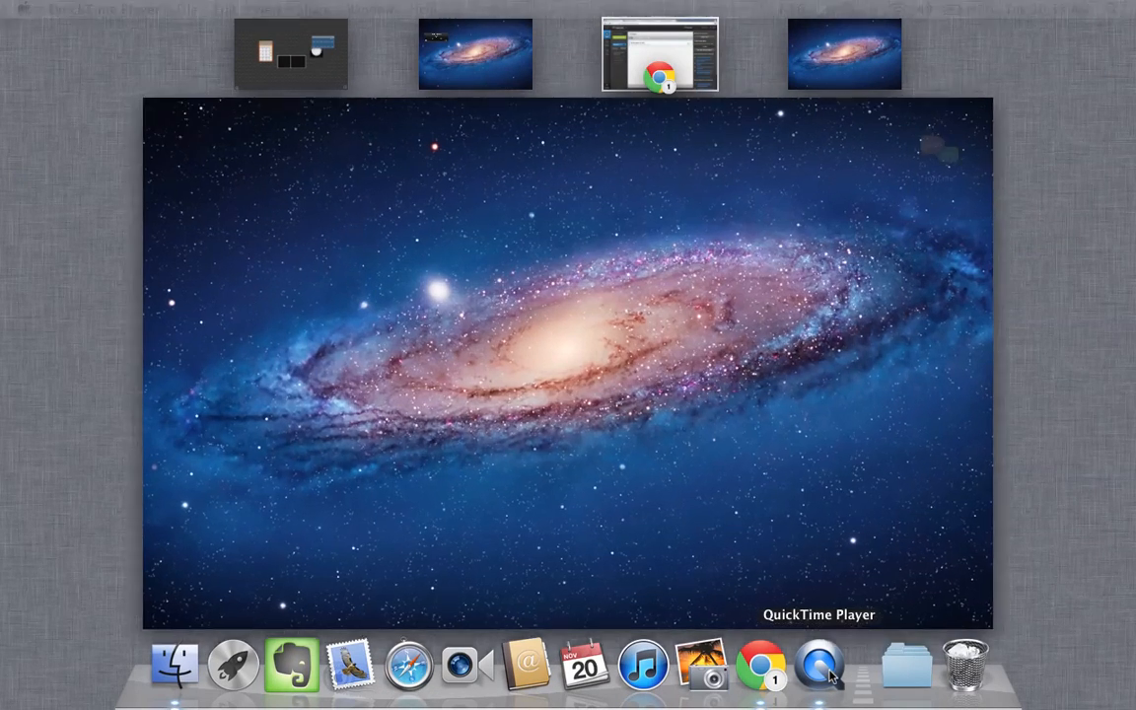